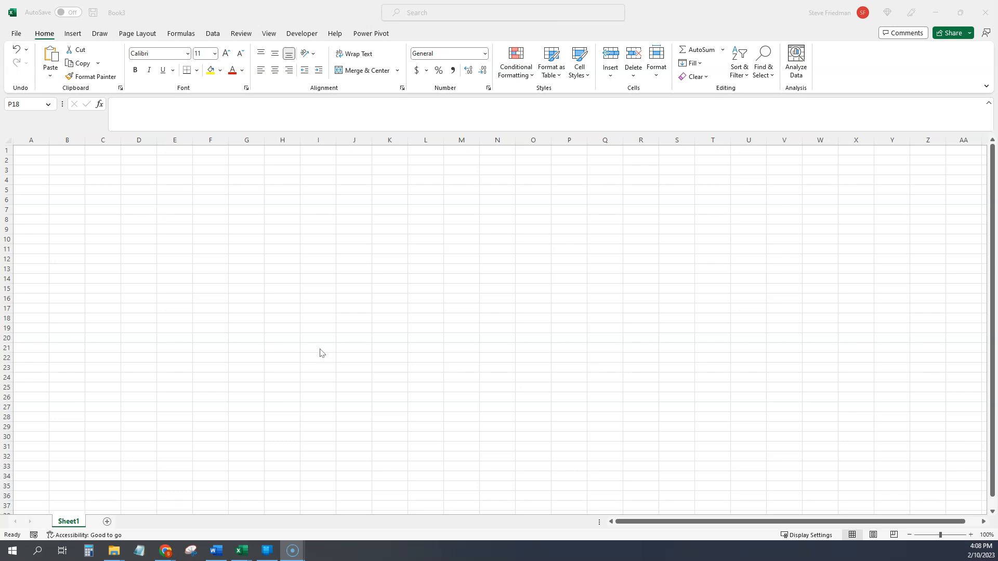
- Rename the Sheet1 worksheet as Summary
right_click(68, 522)
click(103, 411)
text(Summary)
key(Return)
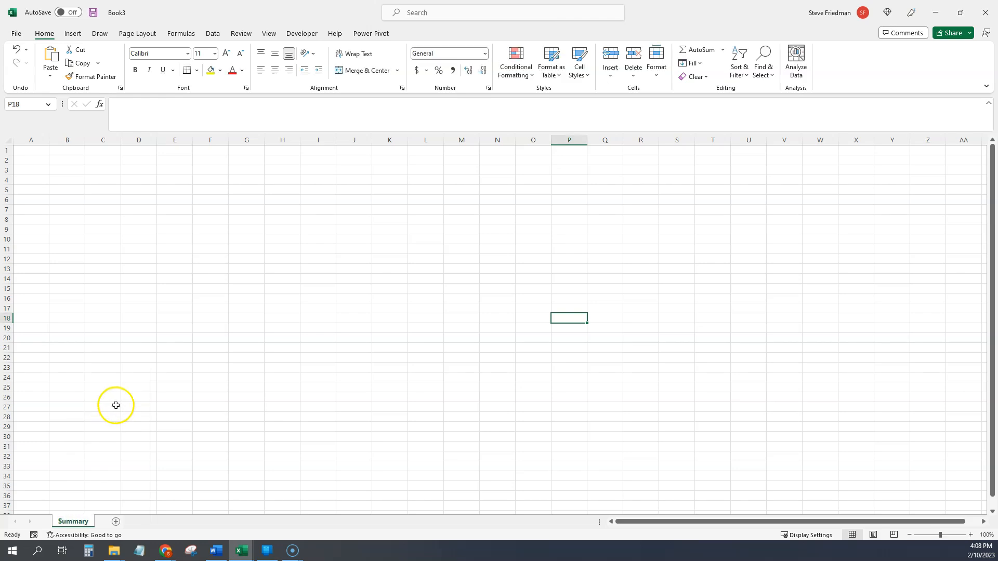
- Enter the bold title "Goal Tracker" in cell B1 of the Summary sheet
click(73, 150)
key(ctrl+b)
text(Goal Tracker)
key(Return)
key(Return)
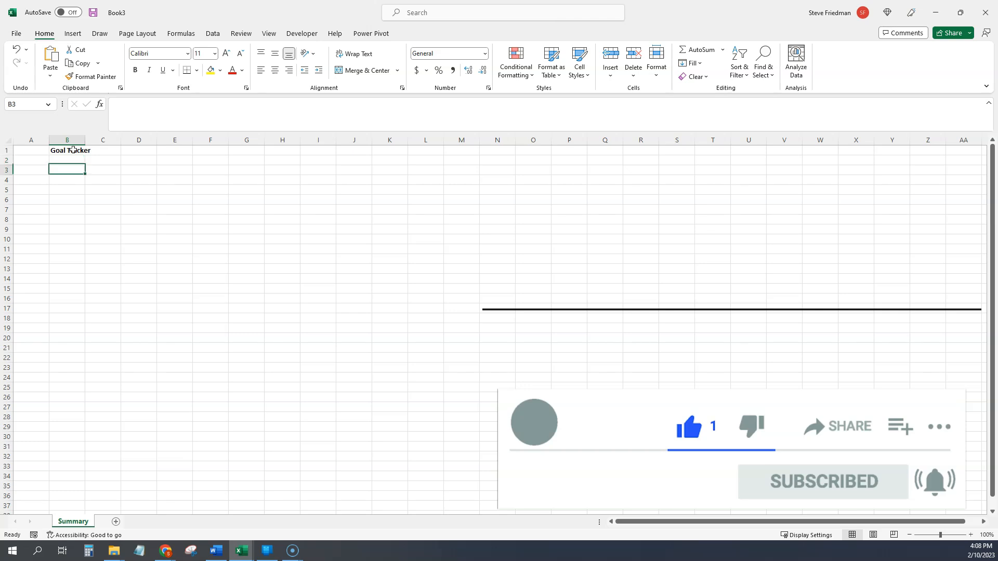
- Add the labels Tracking and Amount in B3:B4, with Miles and 500 beside them in column C
text(Tracking)
key(Tab)
text(Miles)
key(Return)
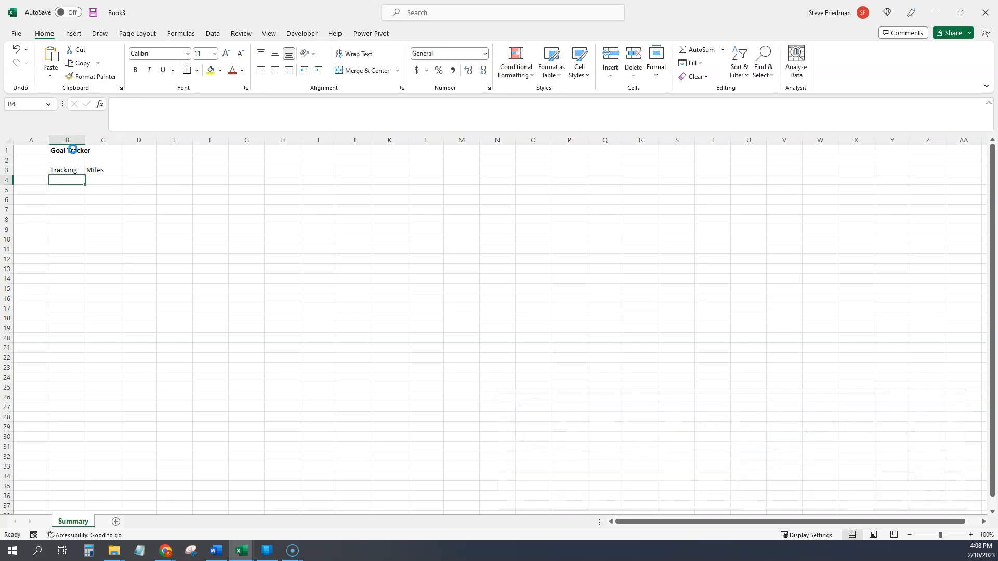
text(Amount)
key(Tab)
text(500)
key(Return)
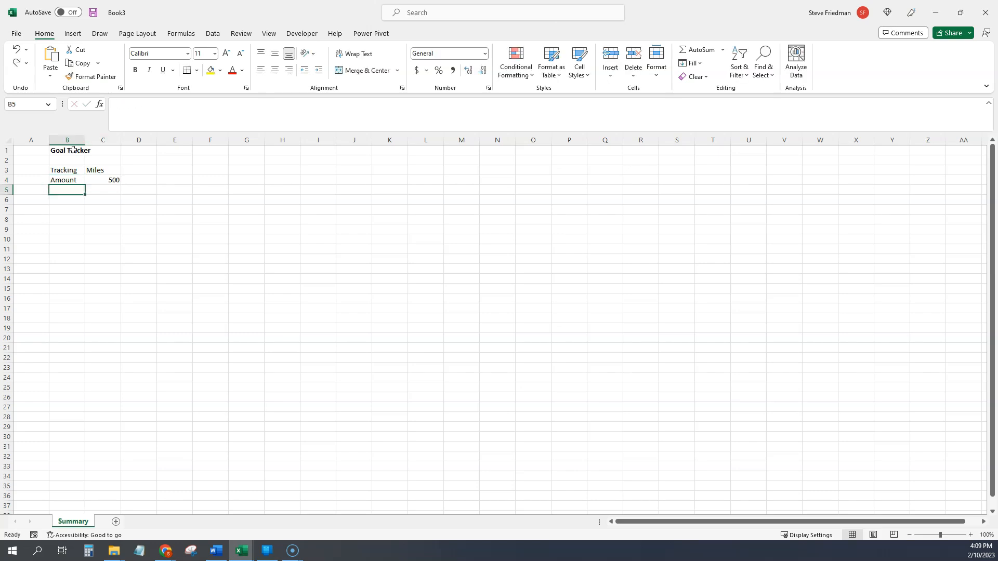
- Add a Start Date of 1/1/2023 in row 5 and an End Date of 12/31/2023 in row 6
text(Start Date)
key(Tab)
text(1/1/2023)
key(Return)
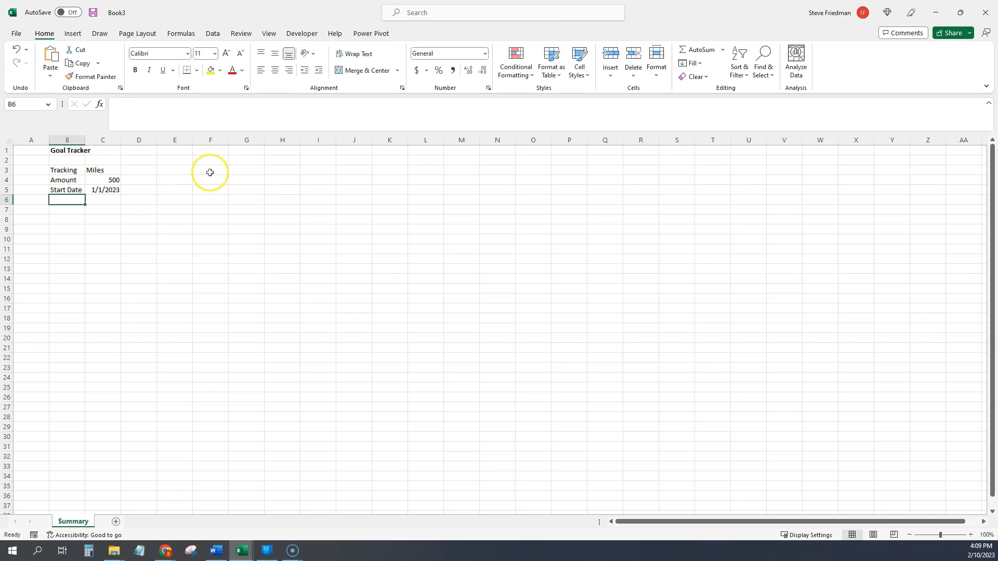
text(End Date)
key(Tab)
text(12/31/2023)
key(Return)
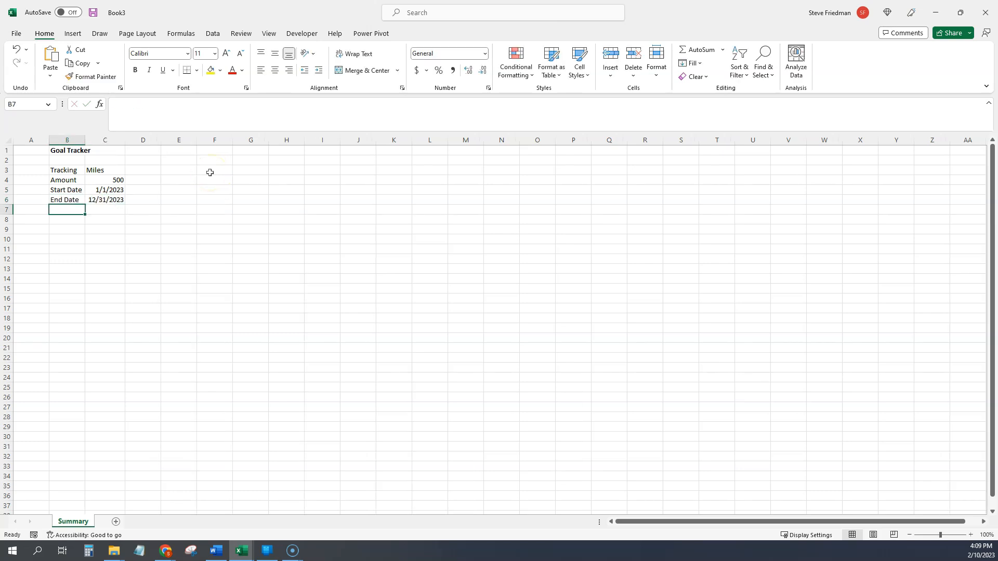
- Label B7 Today and enter the current date in C7 with =TODAY()
text(Today)
key(Tab)
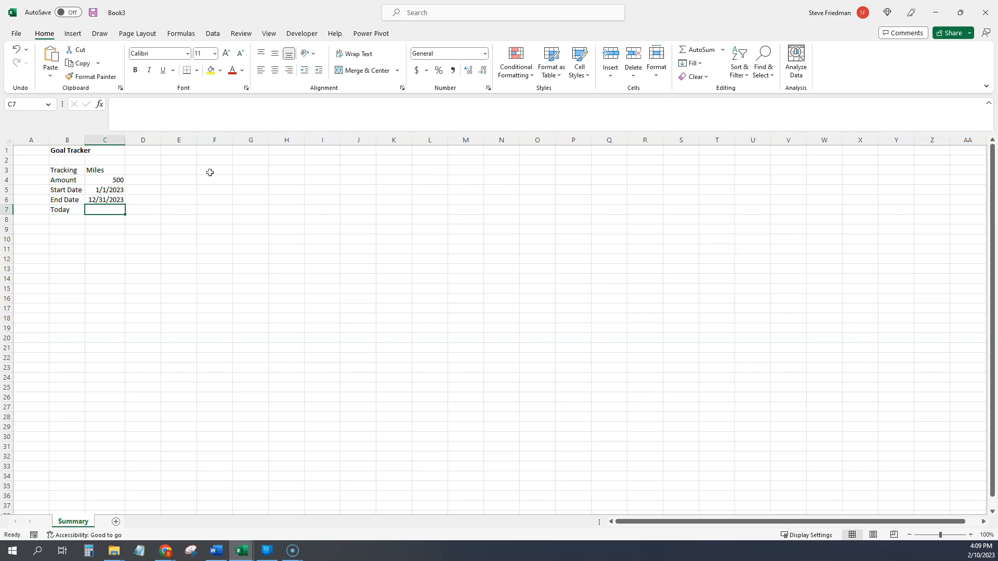
text(=t)
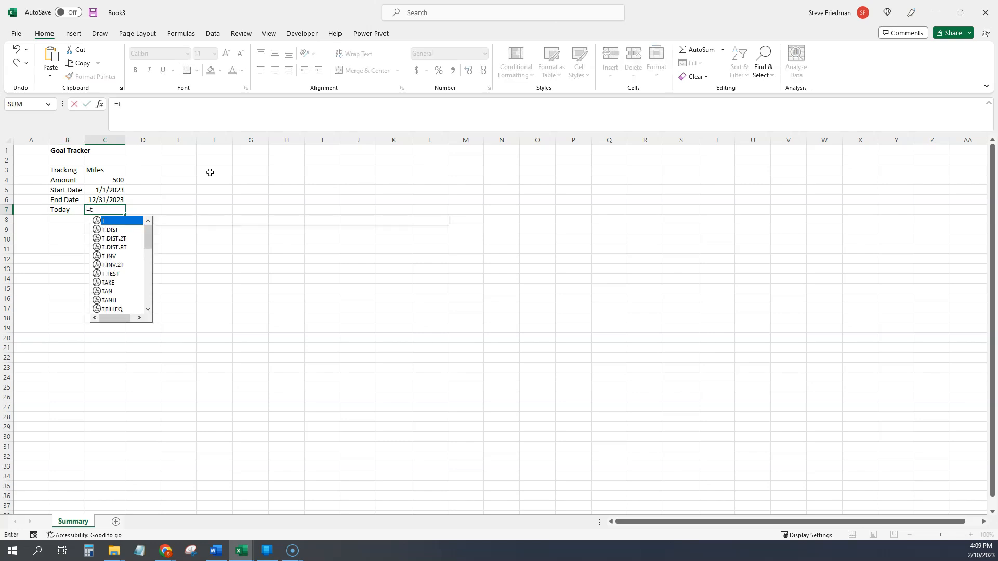
text(oday())
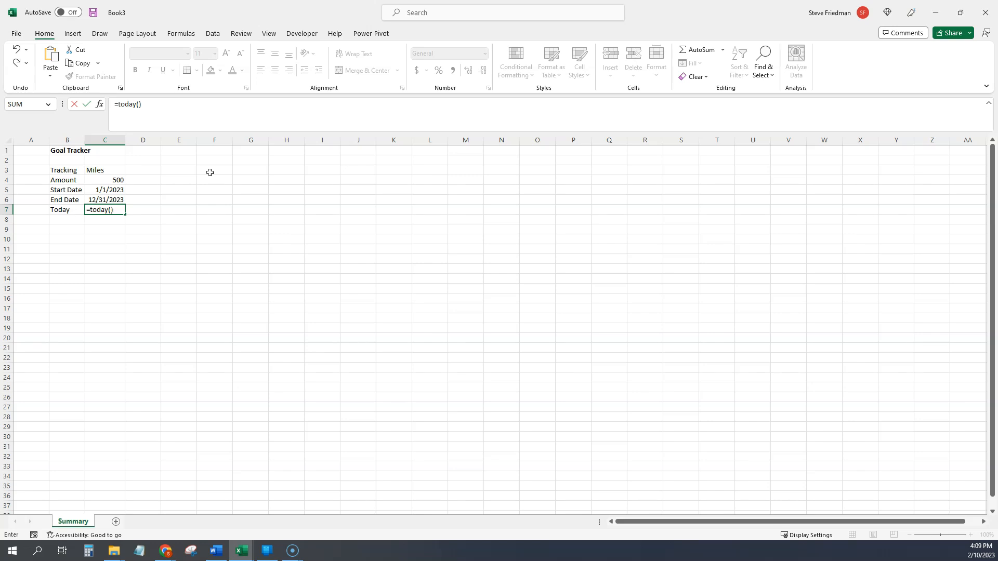
key(Return)
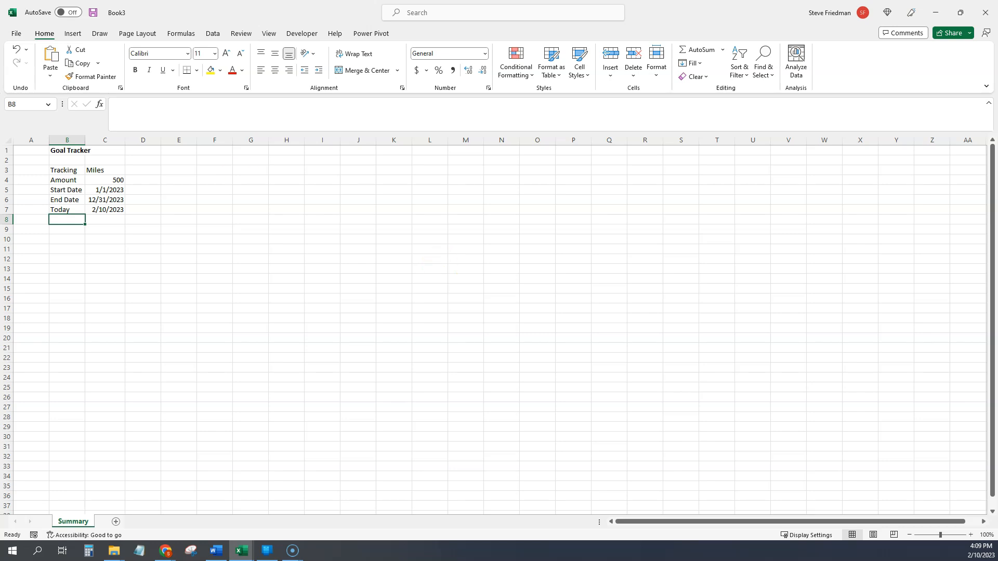
click(104, 211)
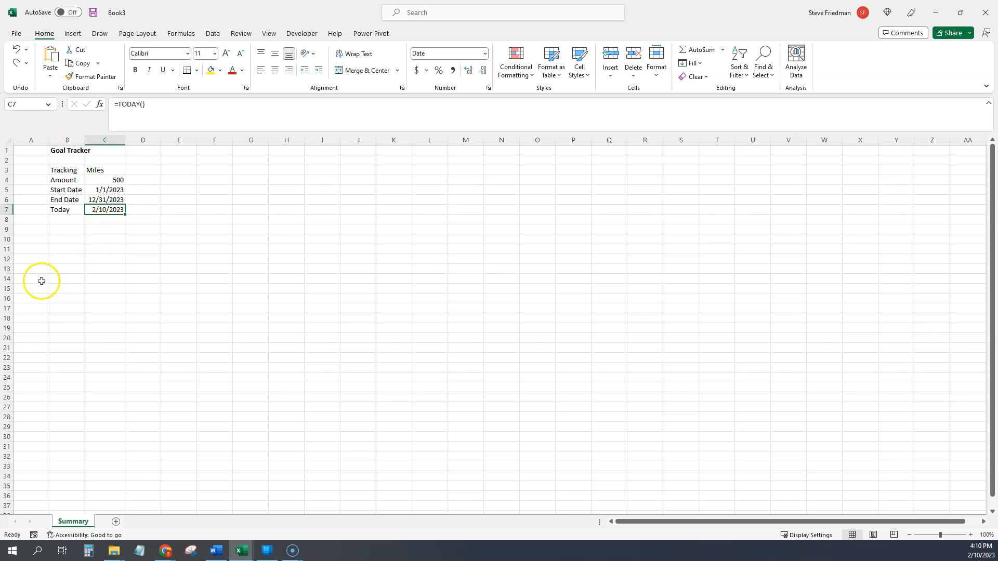
- Start a month list by entering Jan 2023 in B14 and Feb 2023 in B15
click(73, 277)
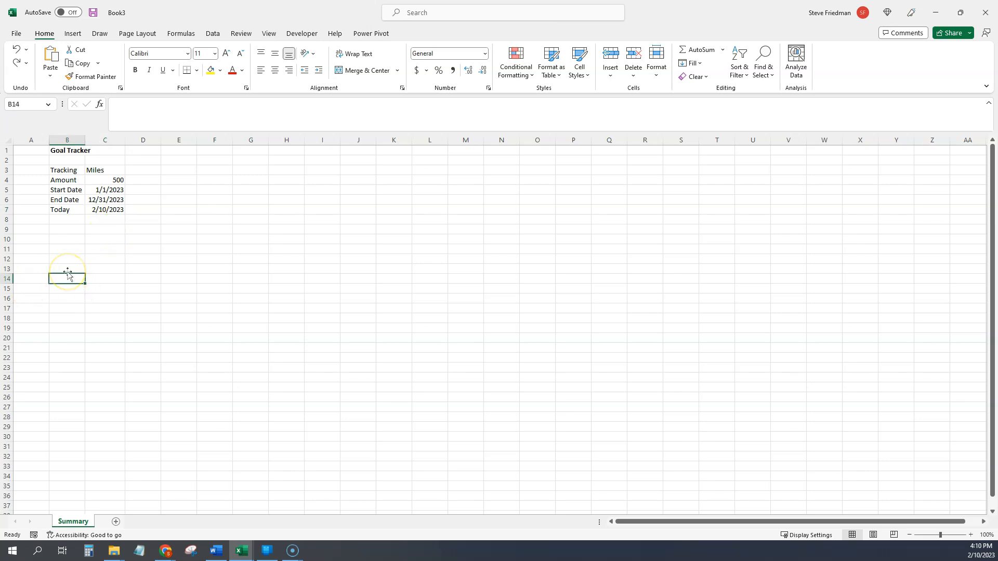
text(Jan 2023)
key(Return)
text(Feb 2023)
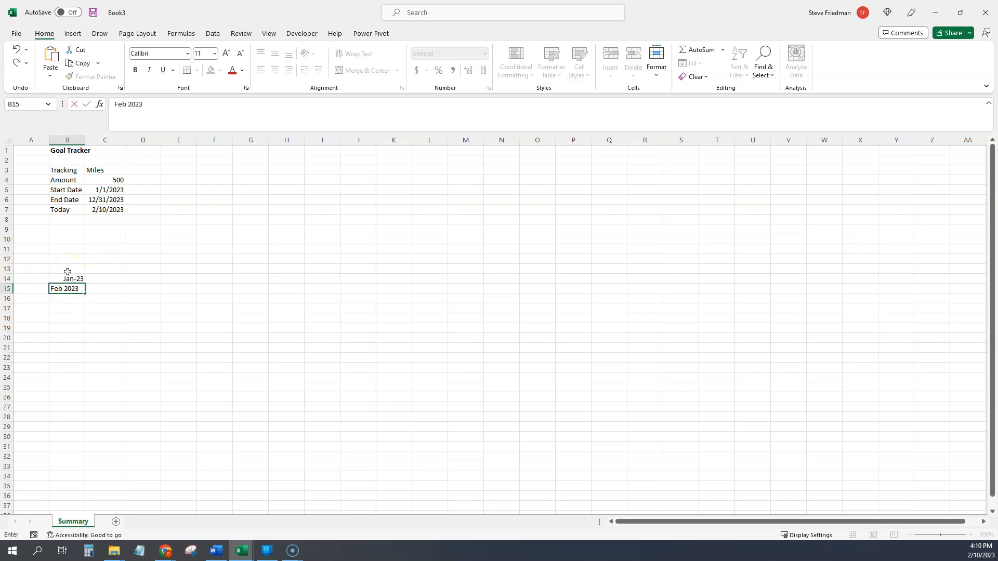
key(Return)
- Extend the month series from B14:B15 down column B, keeping only the months through December 2023 in B25
drag(71, 281, 73, 290)
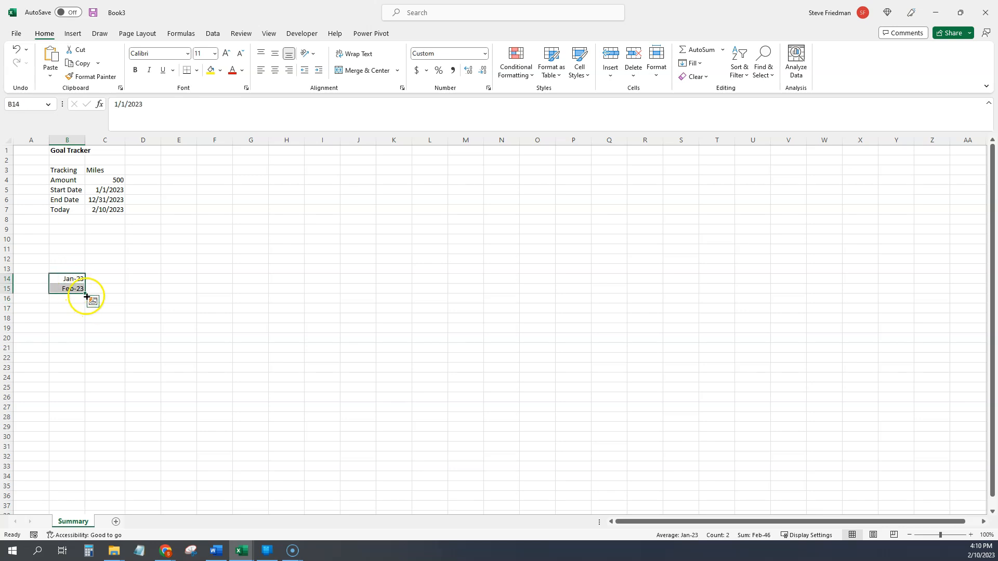
drag(86, 295, 78, 401)
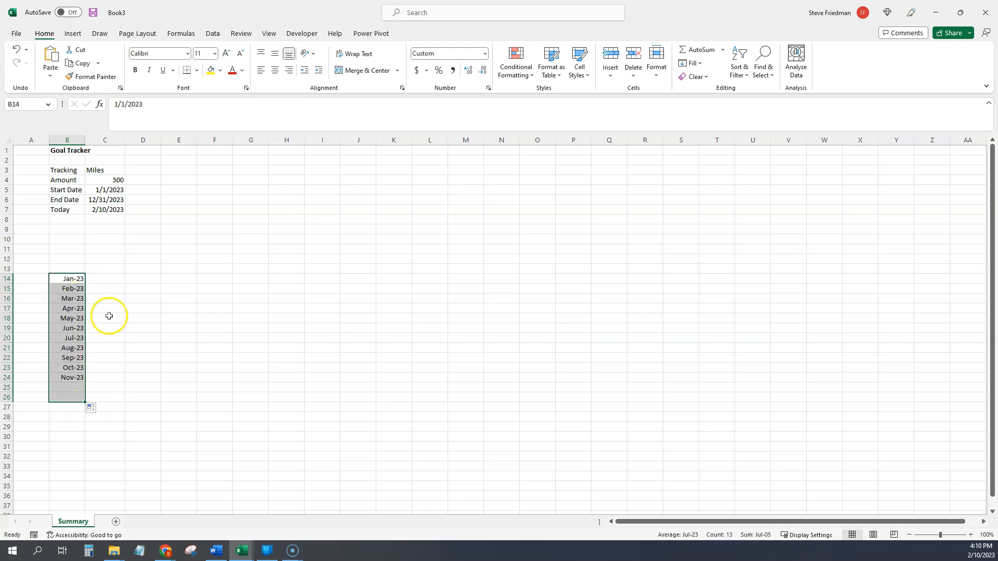
click(70, 397)
key(Delete)
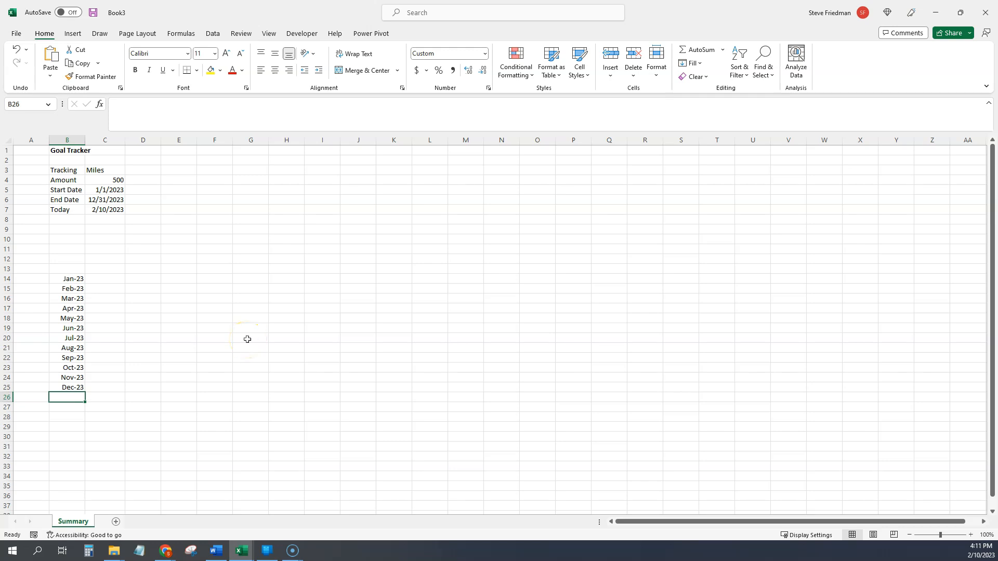
- Build a month-year key in A14 with =MONTH(B14)&"-"&YEAR(B14) and fill it down to A25
click(35, 281)
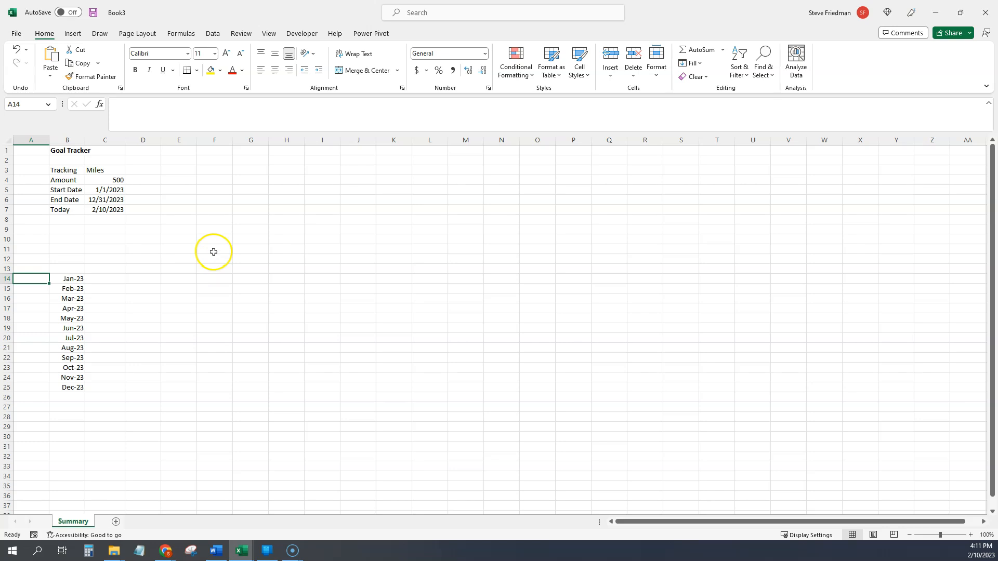
text(=month()
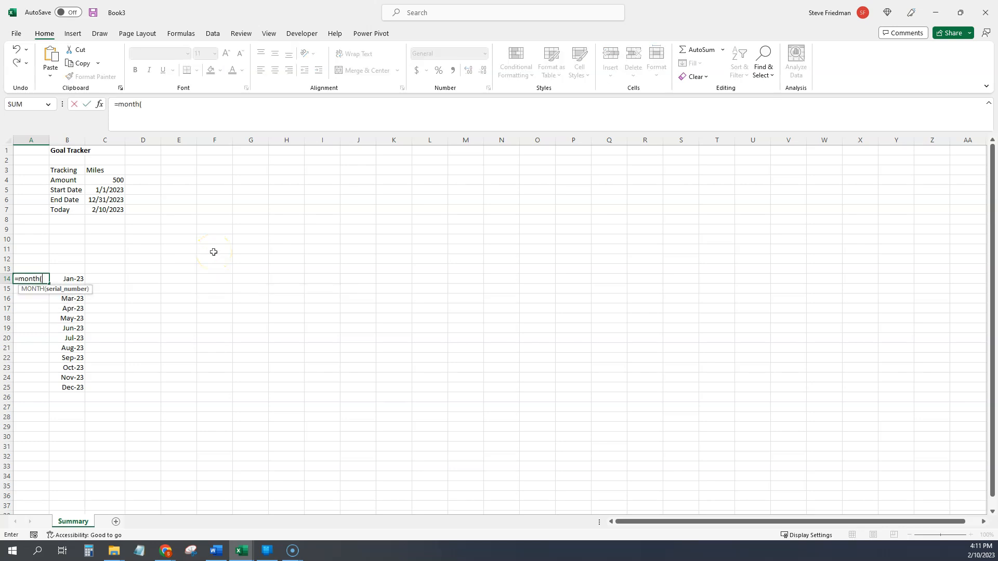
key(Right)
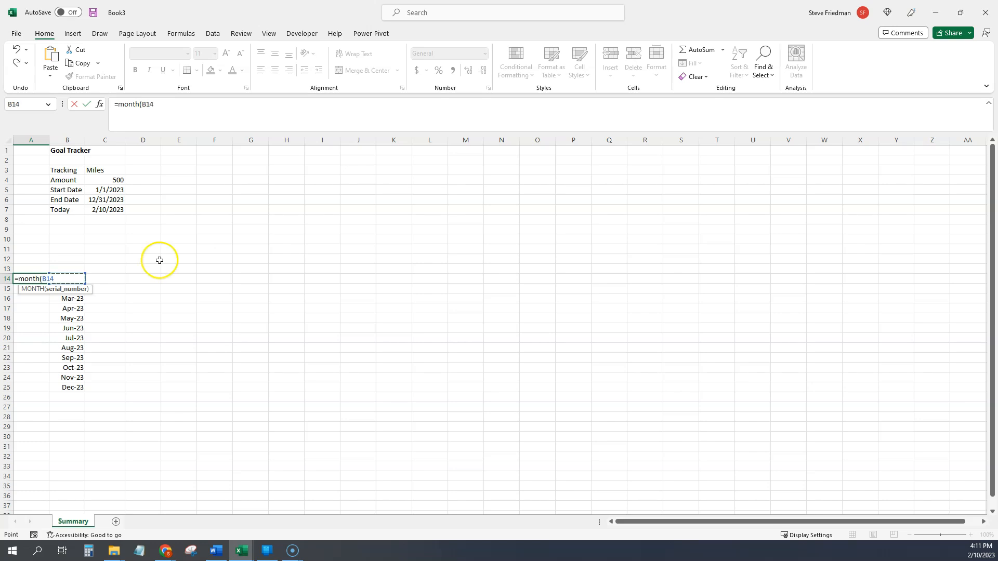
text()&"-"&)
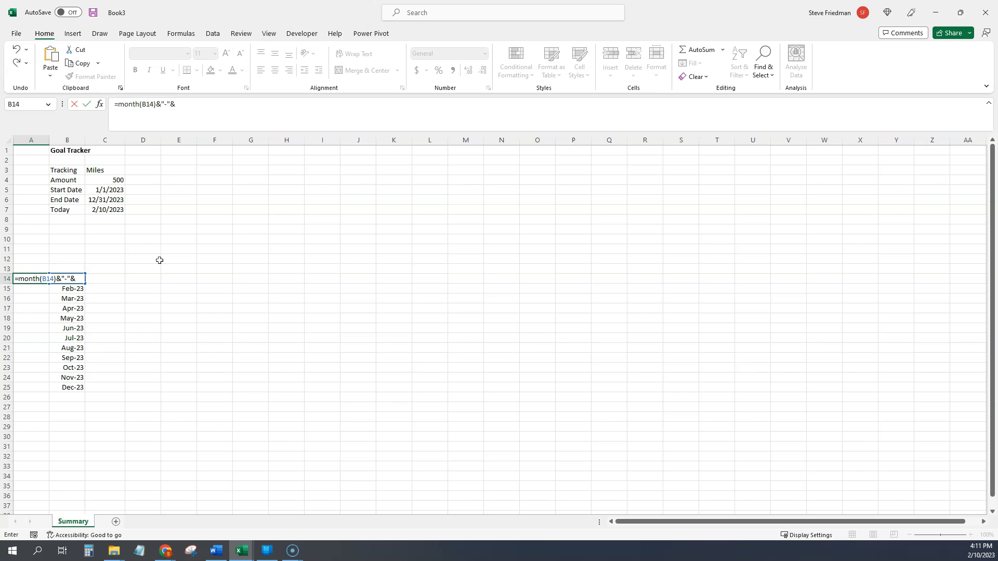
text(year()
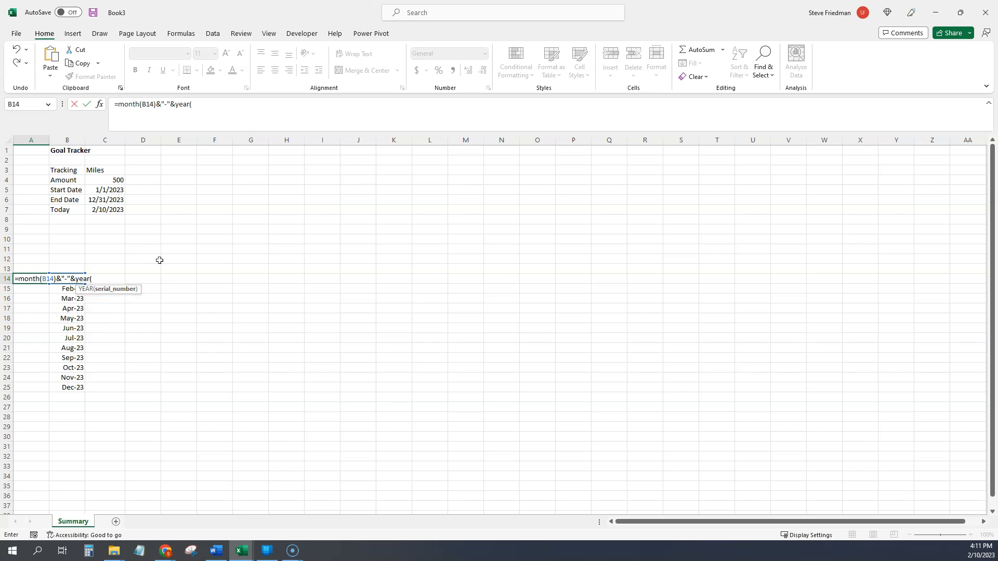
key(Right)
text())
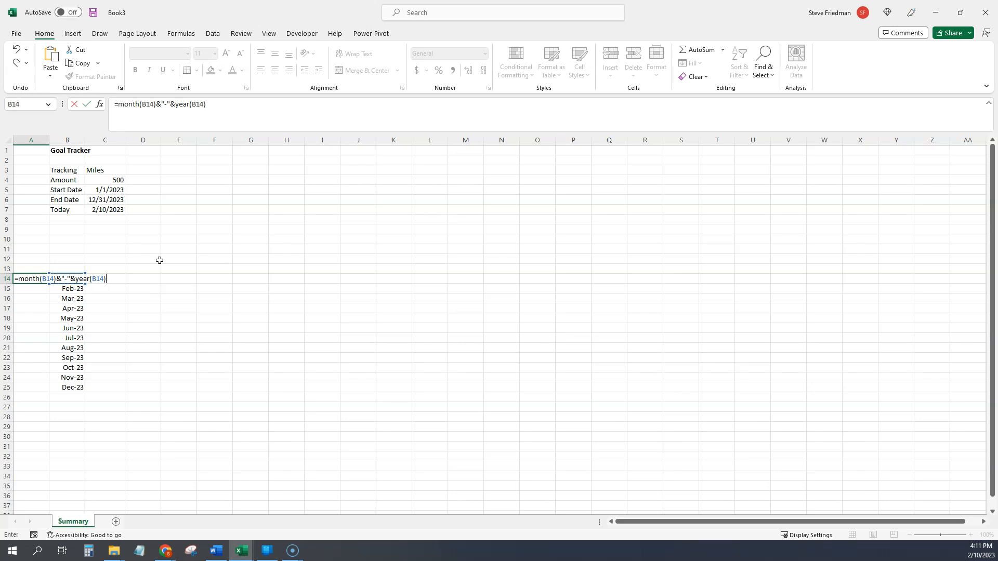
key(Return)
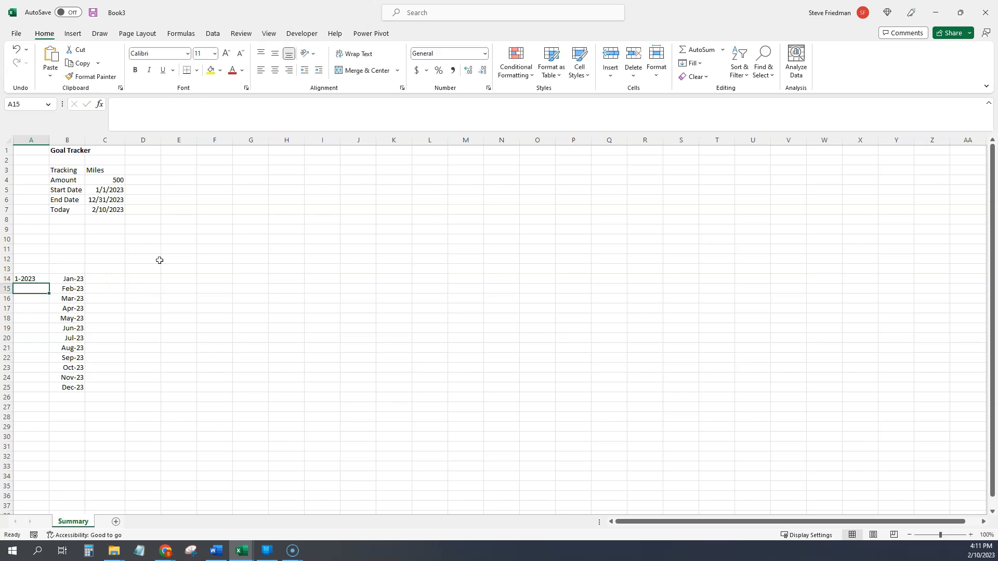
click(44, 279)
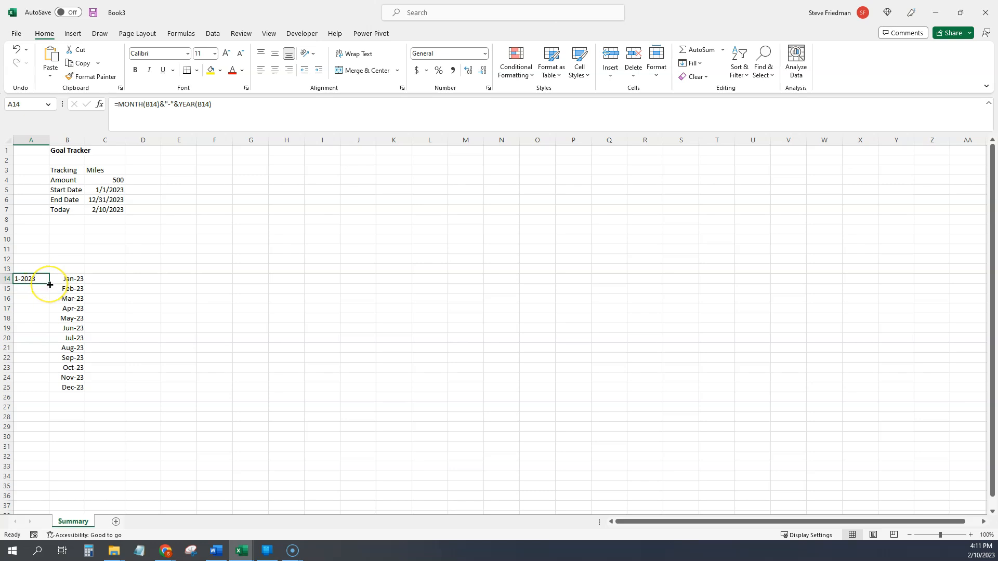
double_click(50, 284)
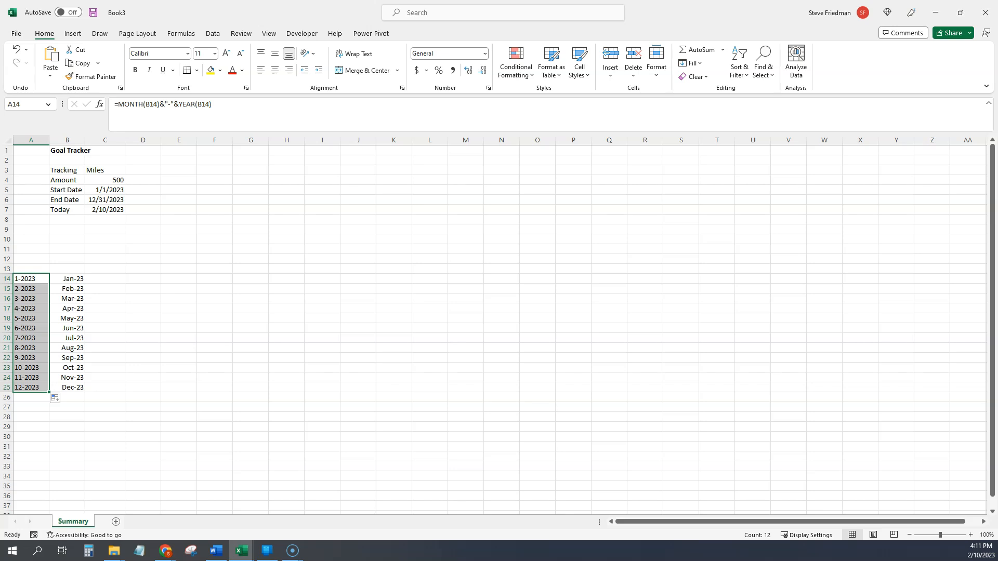
- Add a new worksheet and name it Daily Input
click(116, 521)
right_click(112, 521)
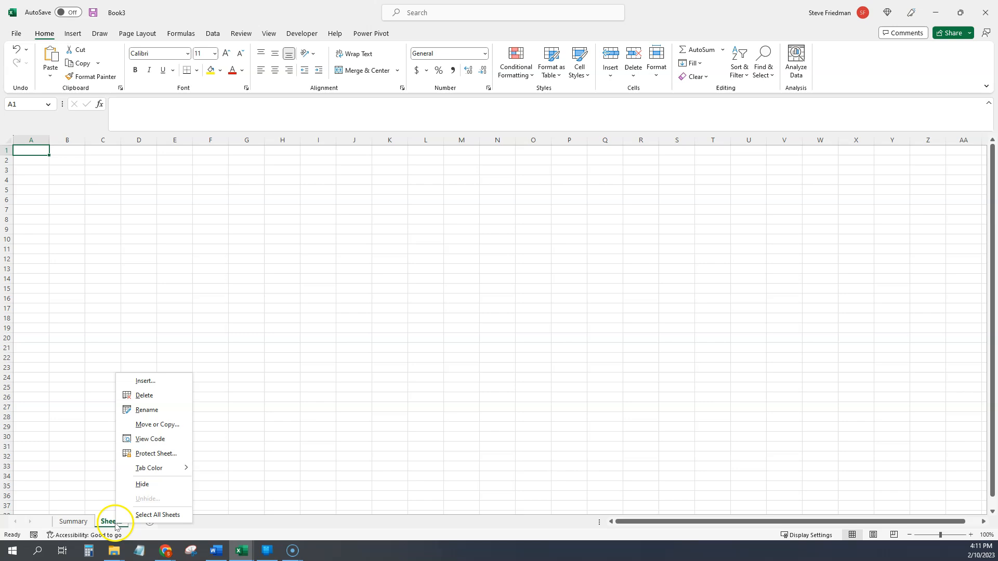
click(134, 402)
text(Daily Input)
- Enter the header Date in B1 of Daily Input and link B2 to the start date with =Summary!C5
click(68, 151)
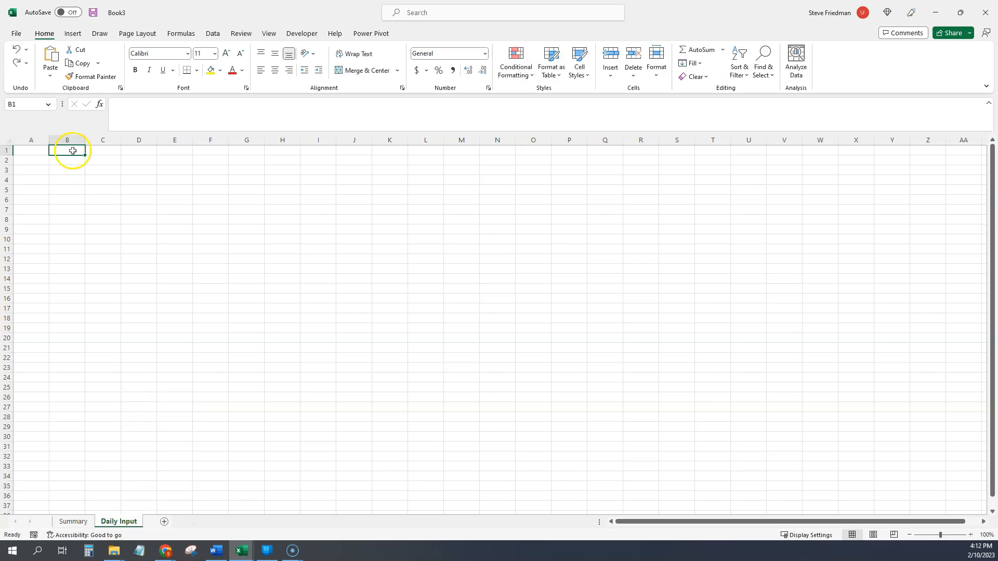
text(Date)
key(Return)
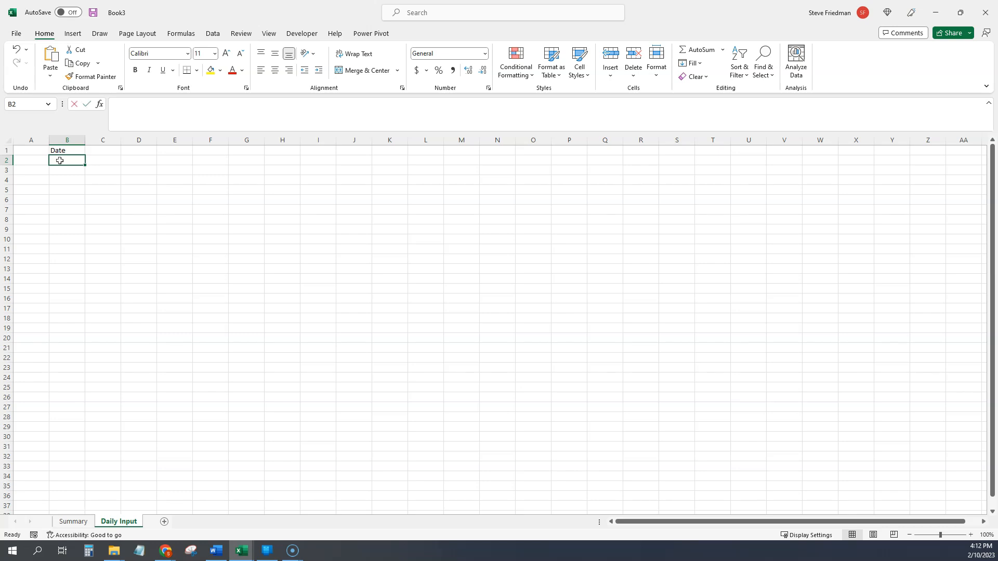
text(=)
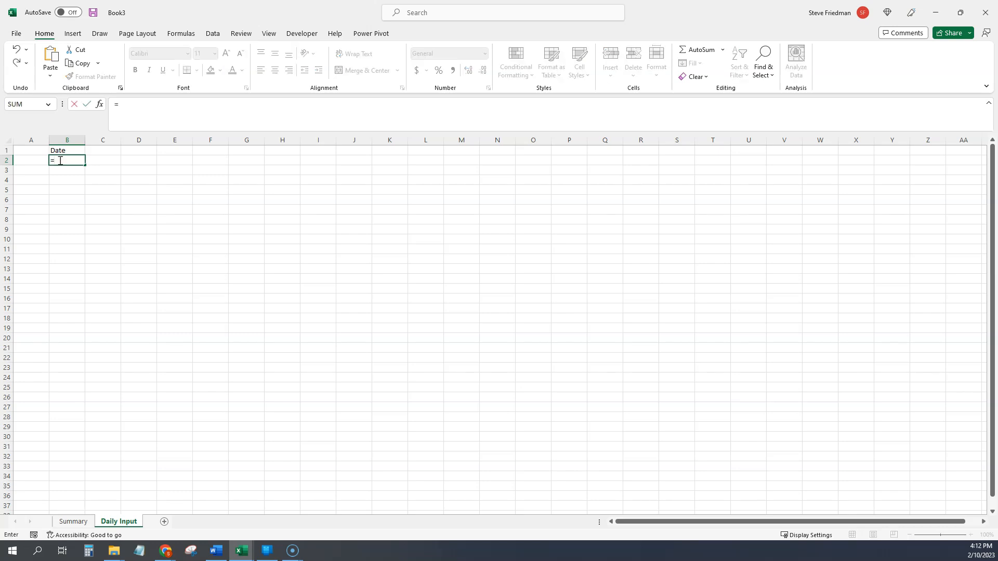
click(86, 522)
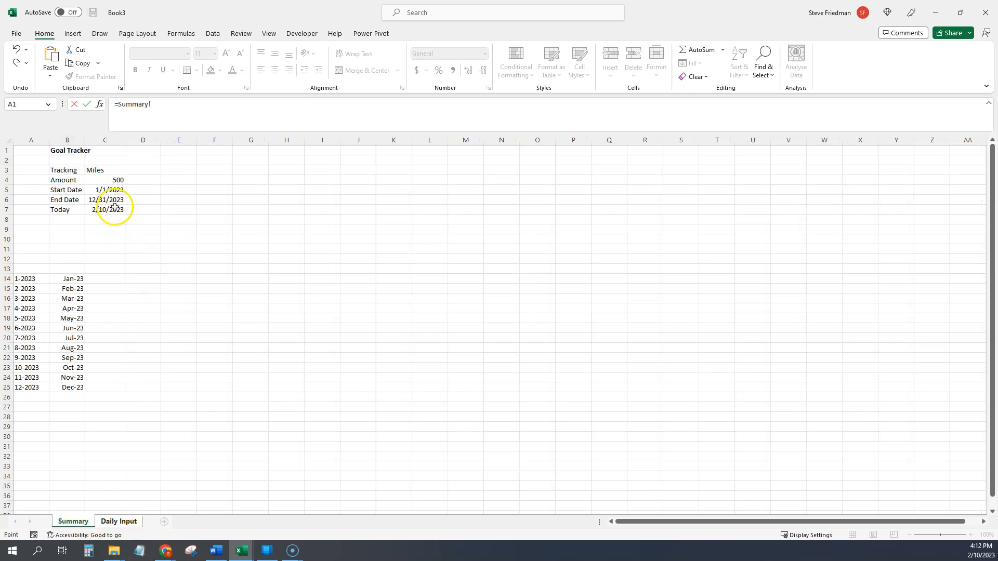
click(111, 191)
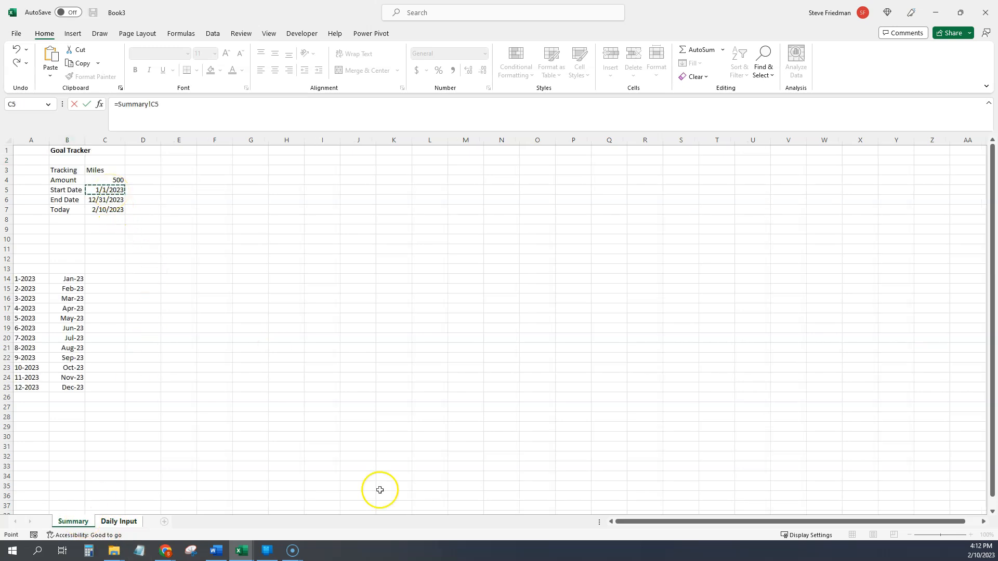
key(Return)
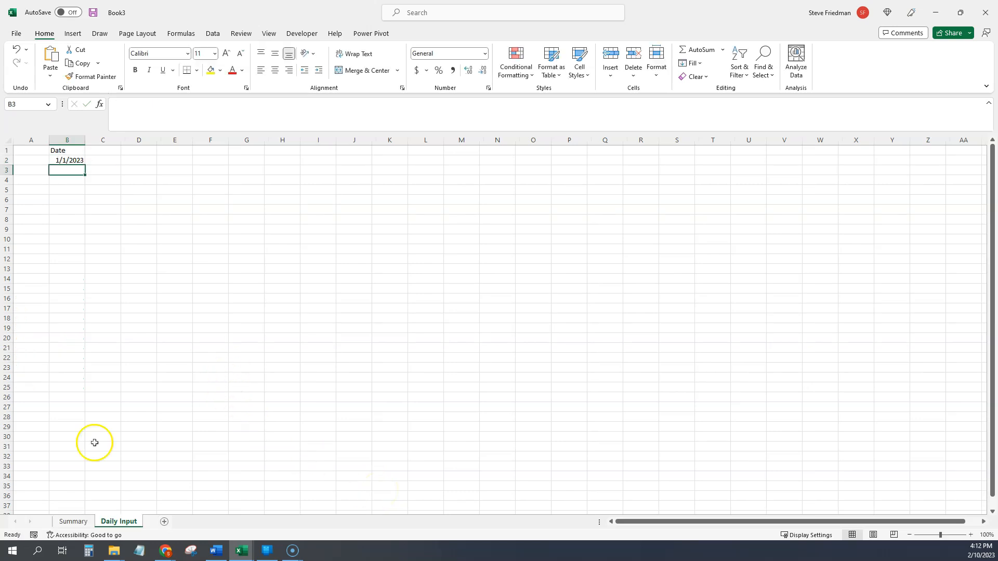
- Calculate the following day in B3 of Daily Input with =B2+1
text(=)
key(Up)
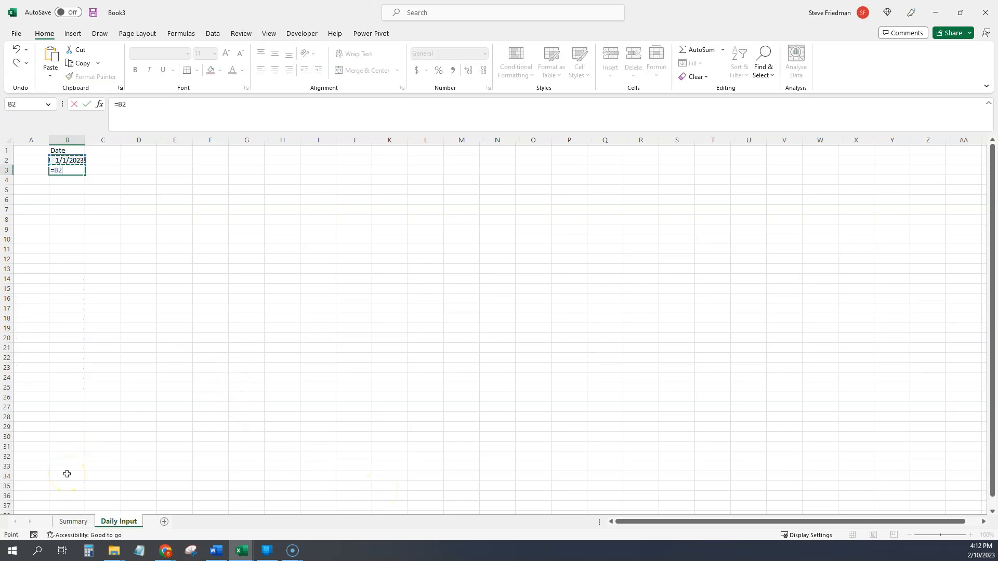
text(+1)
key(ctrl+Return)
- Fill the next-day formula from B3 down to B367 on the Daily Input sheet
click(69, 171)
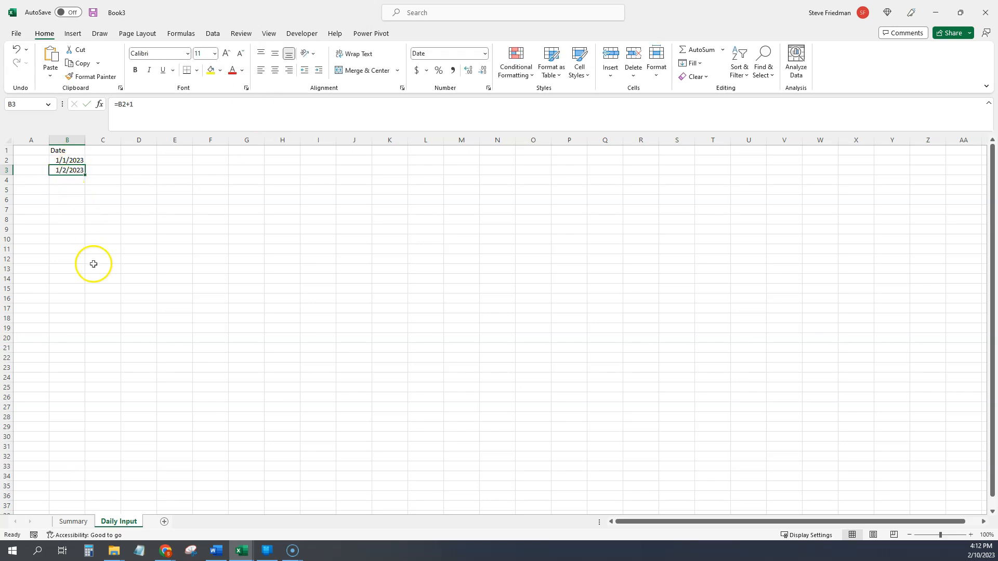
scroll(83, 387, down, 20)
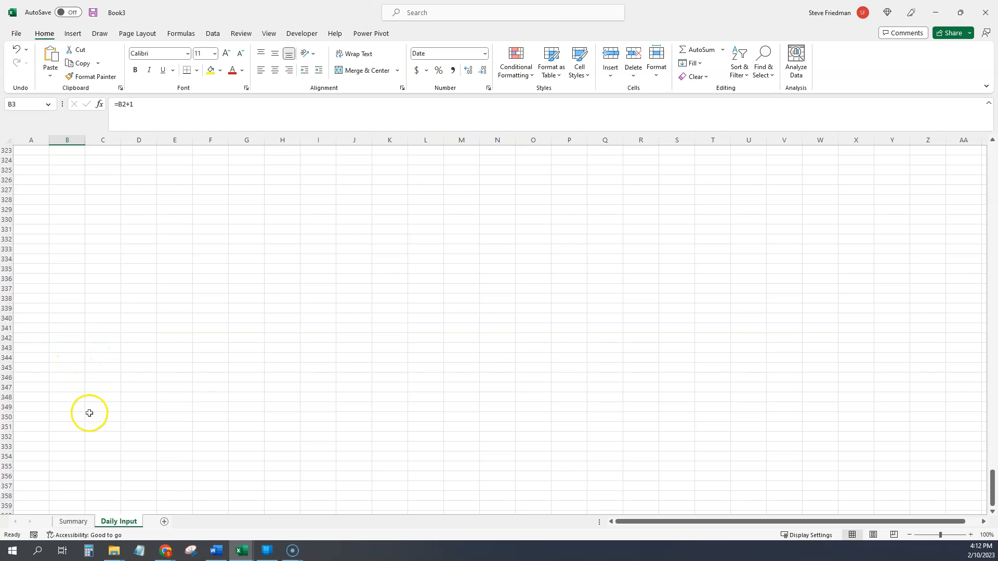
scroll(91, 415, down, 20)
shift+click(75, 306)
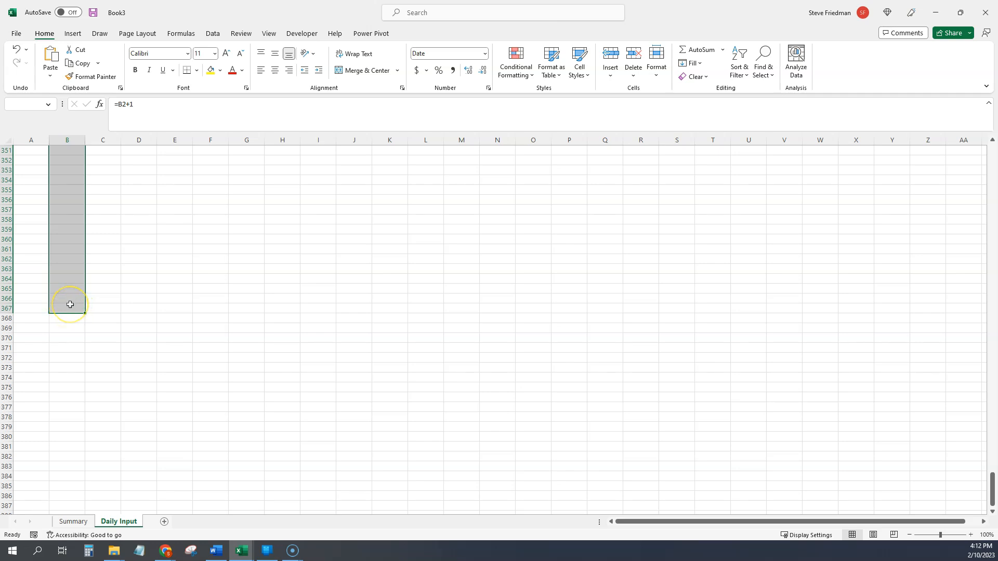
key(ctrl+Return)
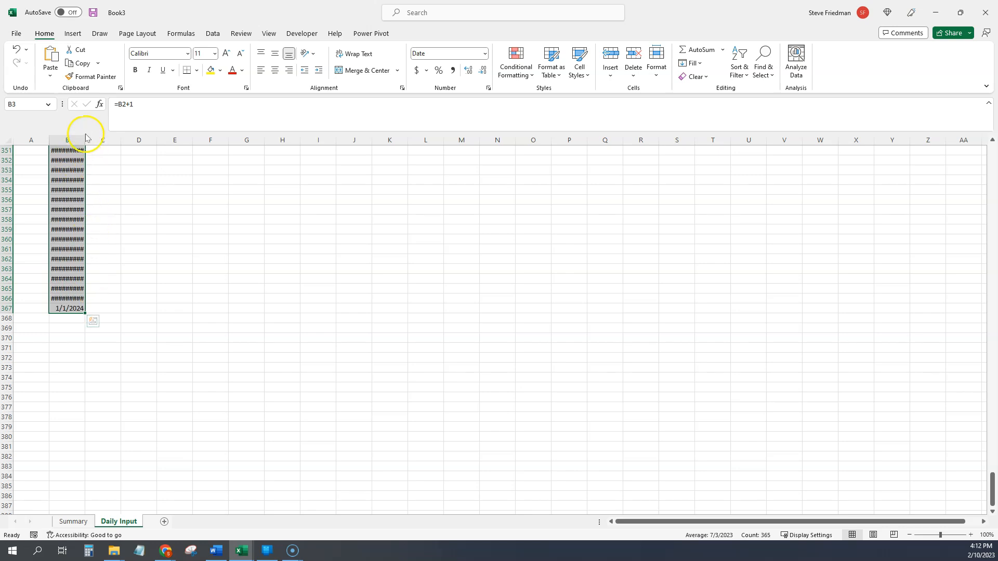
- Autofit the width of column B and clear the extra date in B367
double_click(86, 140)
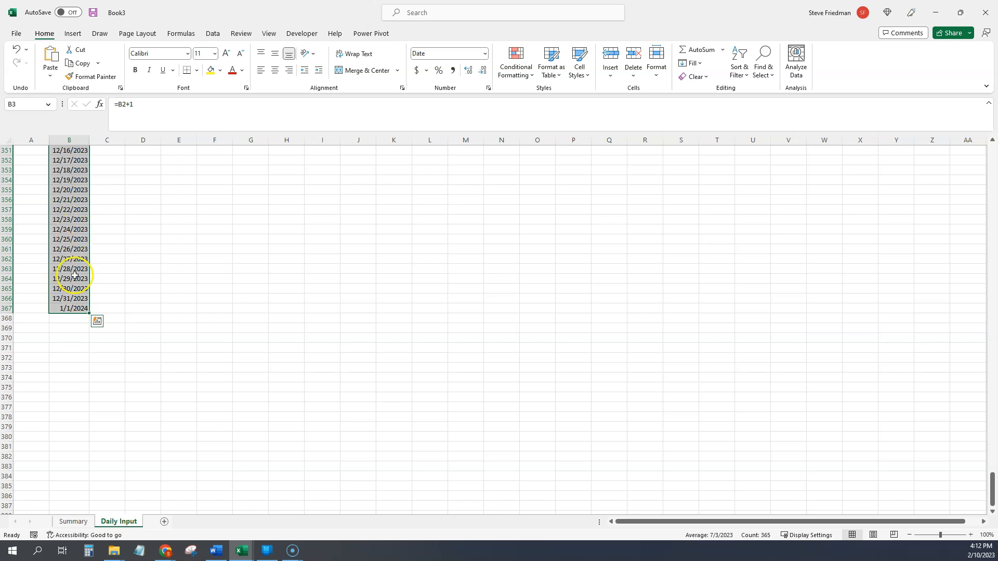
click(66, 307)
key(Delete)
- Copy the month-year key formula from Summary A14 into A2 of Daily Input and fill it down beside all dates
click(76, 521)
click(33, 280)
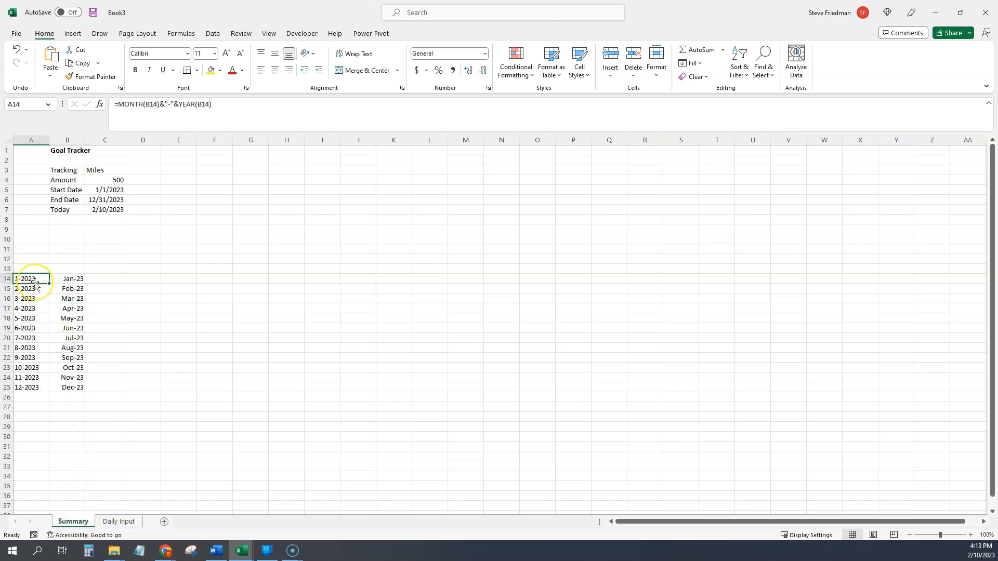
key(ctrl+c)
click(106, 522)
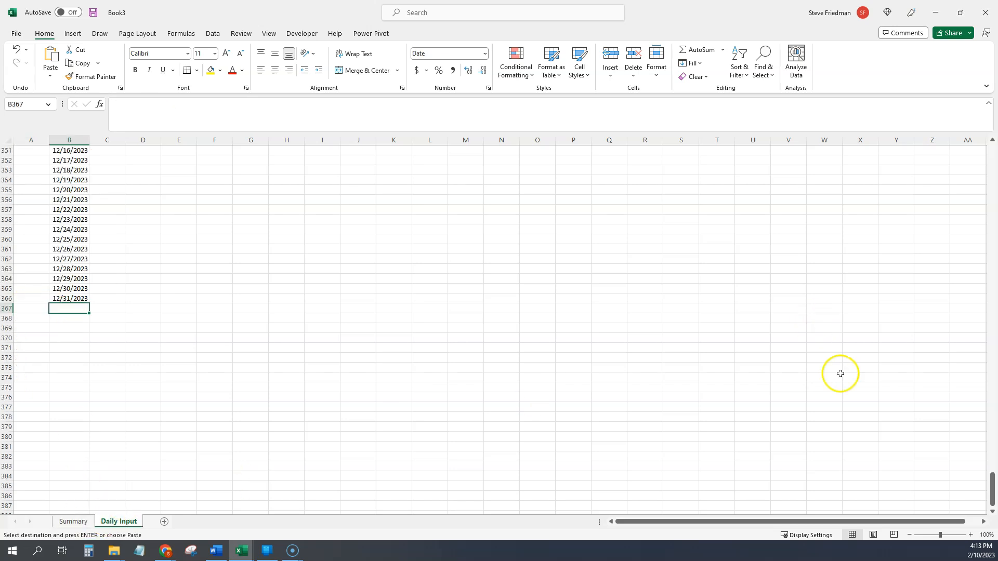
drag(995, 493, 992, 21)
click(27, 163)
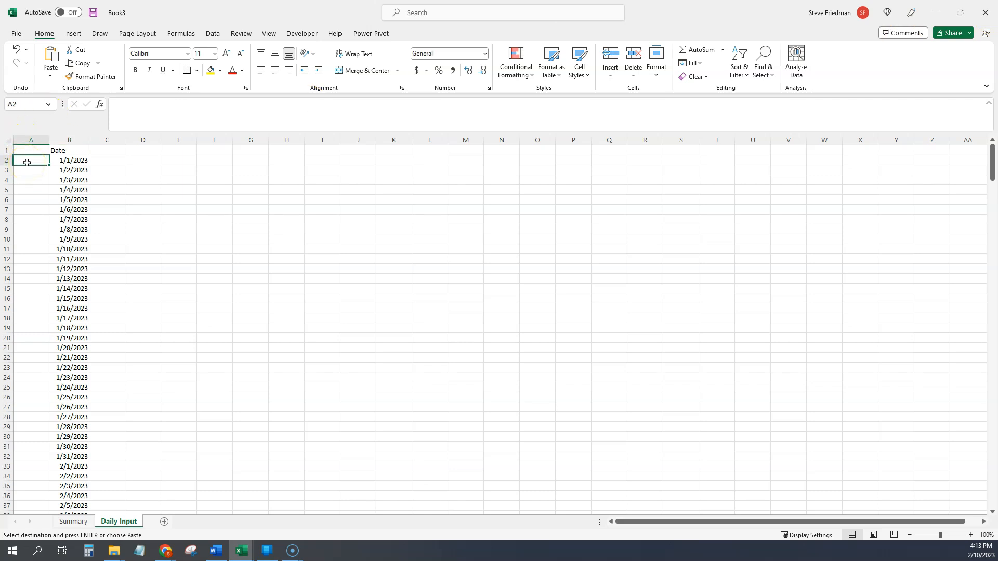
key(ctrl+v)
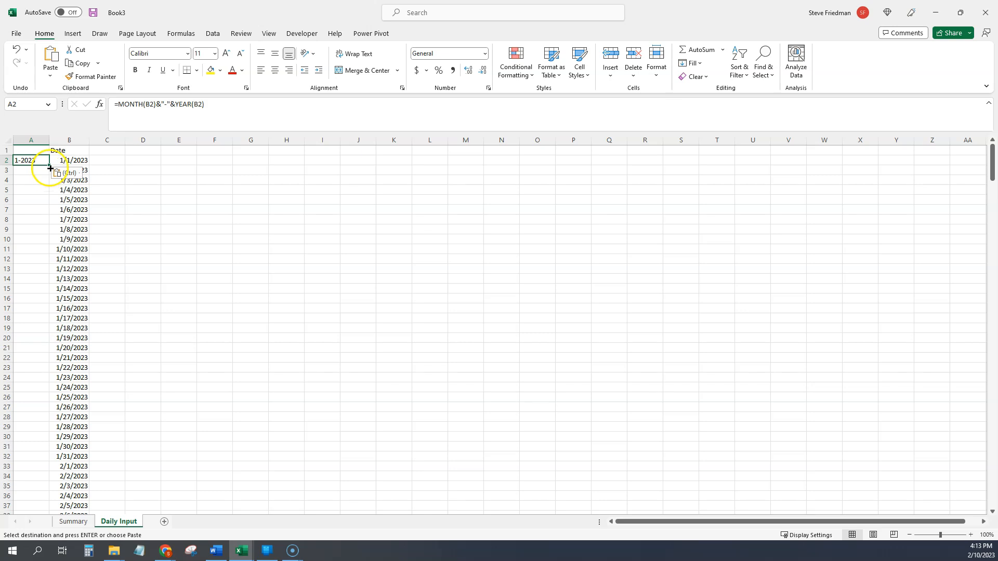
double_click(50, 167)
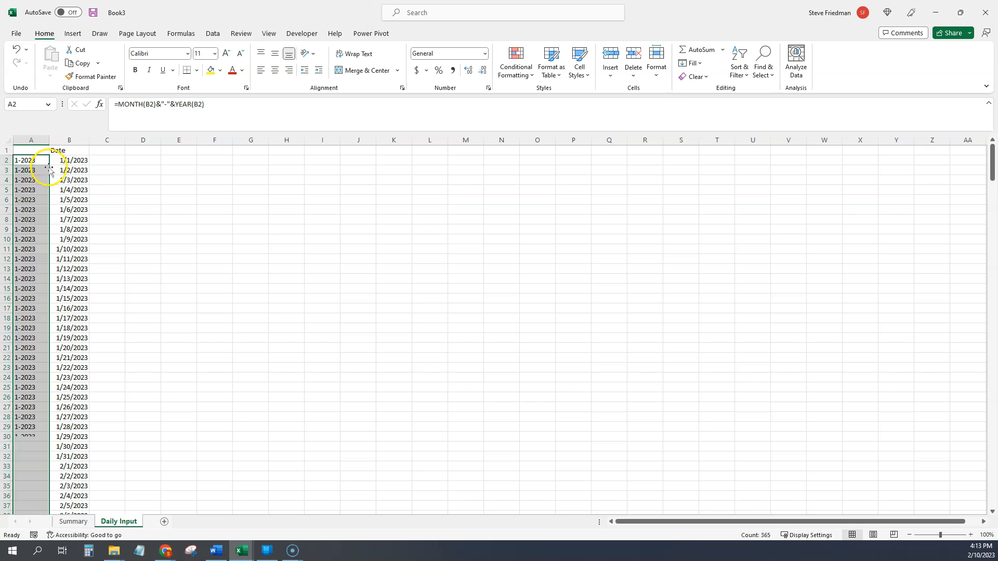
- Copy the prepared Miles column of daily distances and paste it into Daily Input starting at C1
key(ctrl+c)
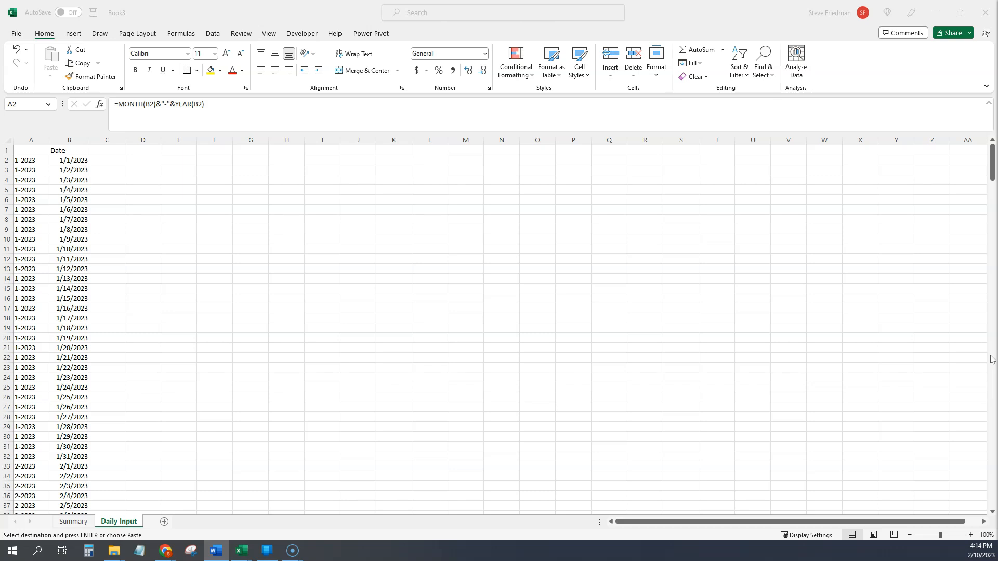
key(ctrl+v)
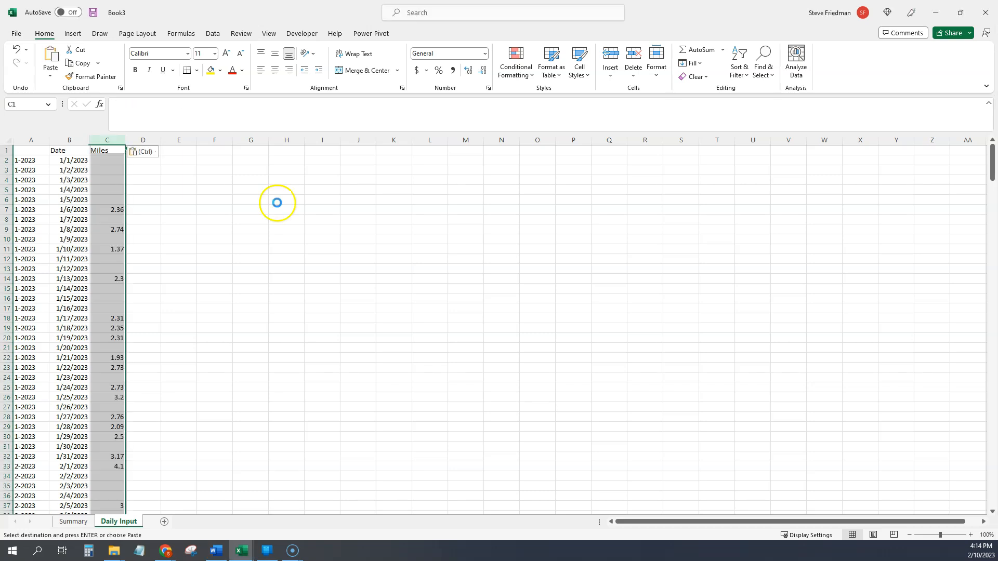
click(221, 190)
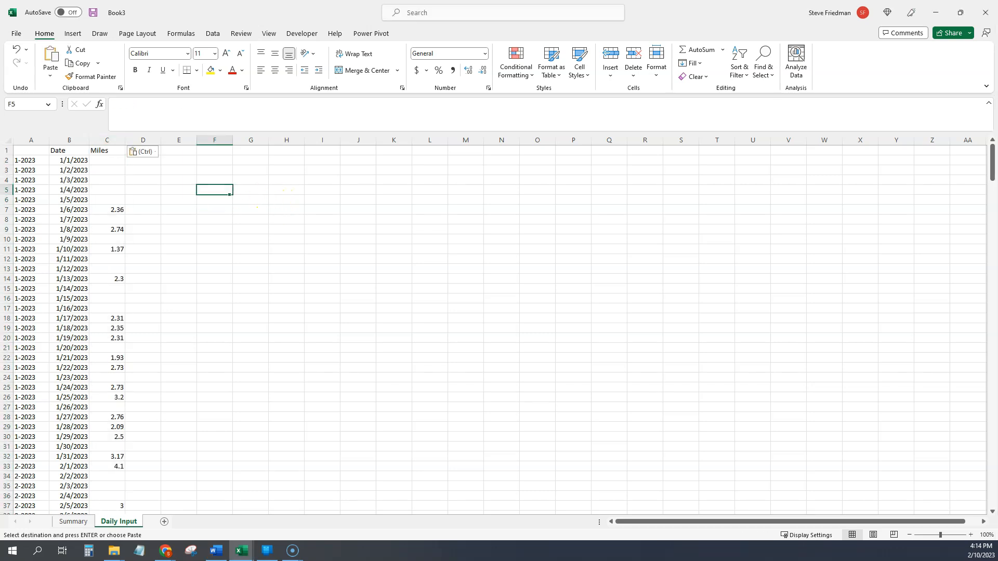
- Try shifting the Today date in C7 of Summary with =TODAY()+100, and undo the change each time
click(80, 520)
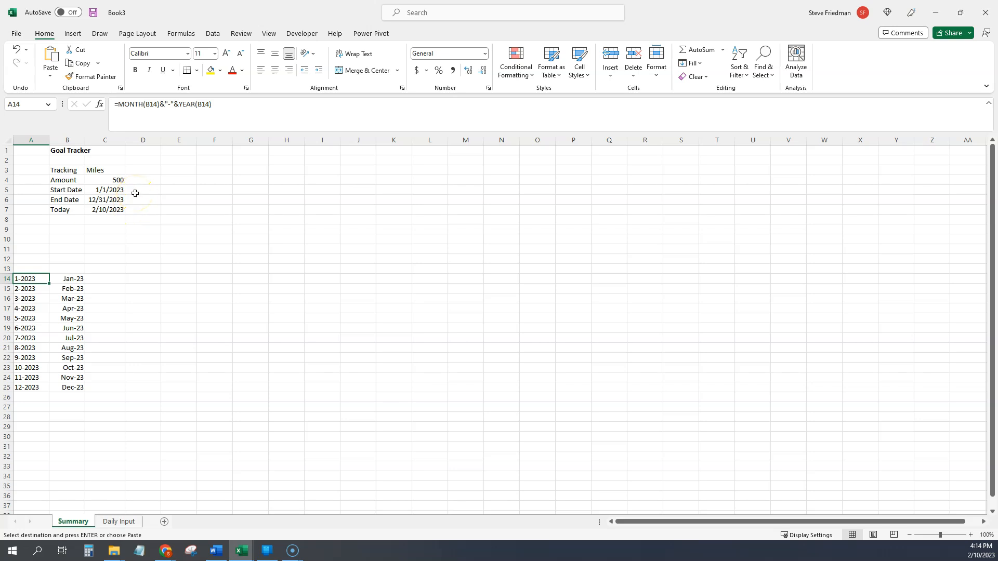
click(218, 113)
text(+100)
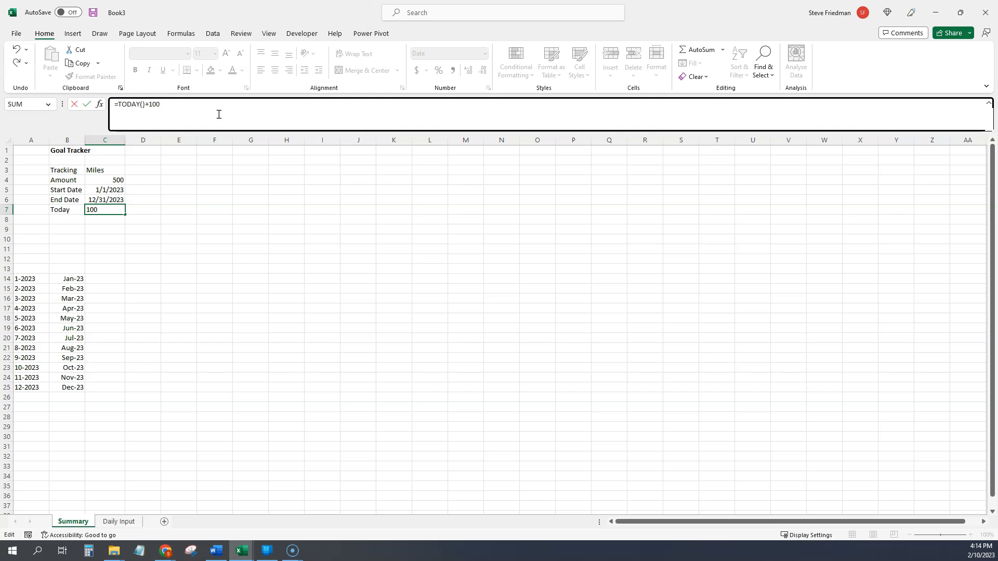
key(Return)
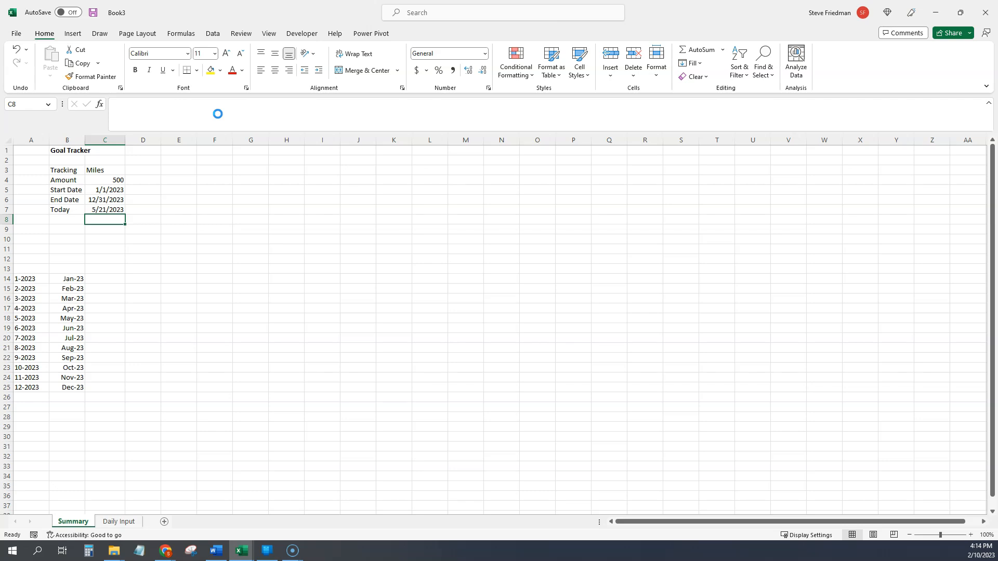
key(ctrl+z)
click(211, 113)
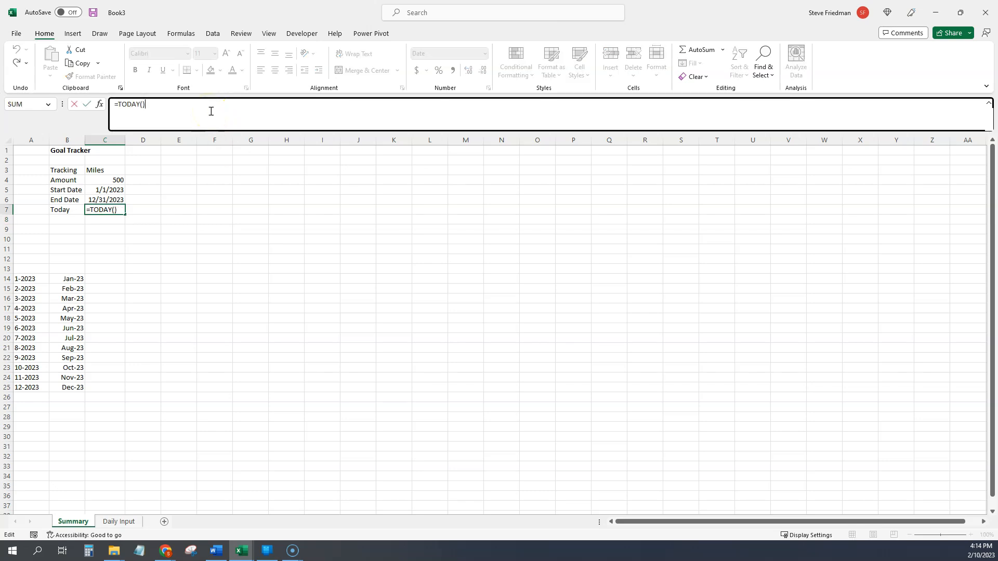
text(+100)
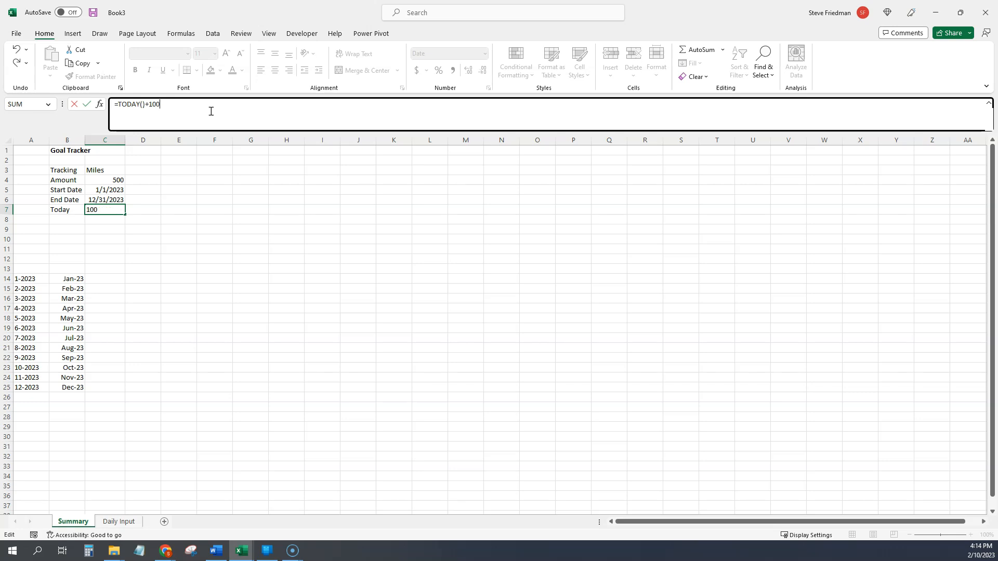
key(Return)
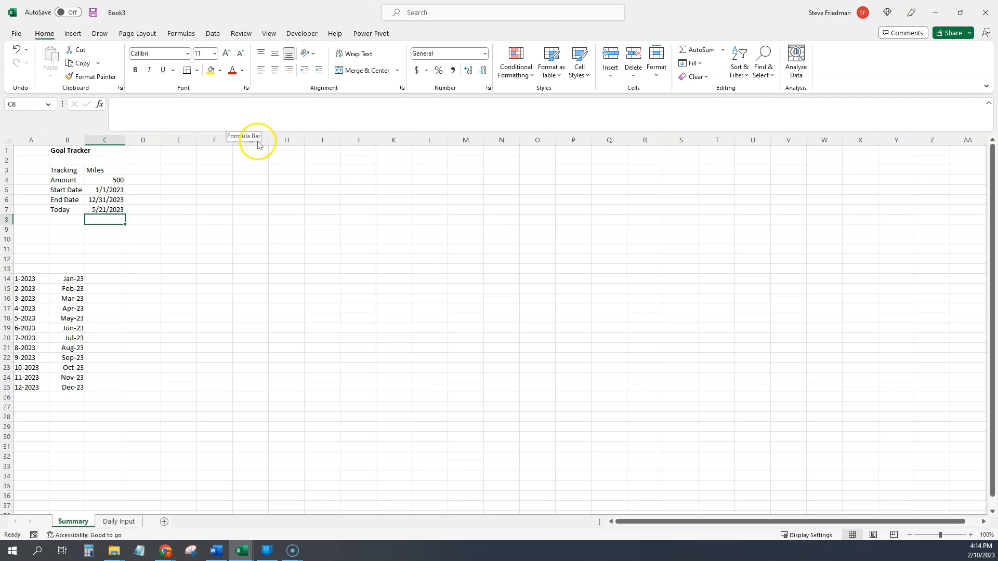
key(ctrl+z)
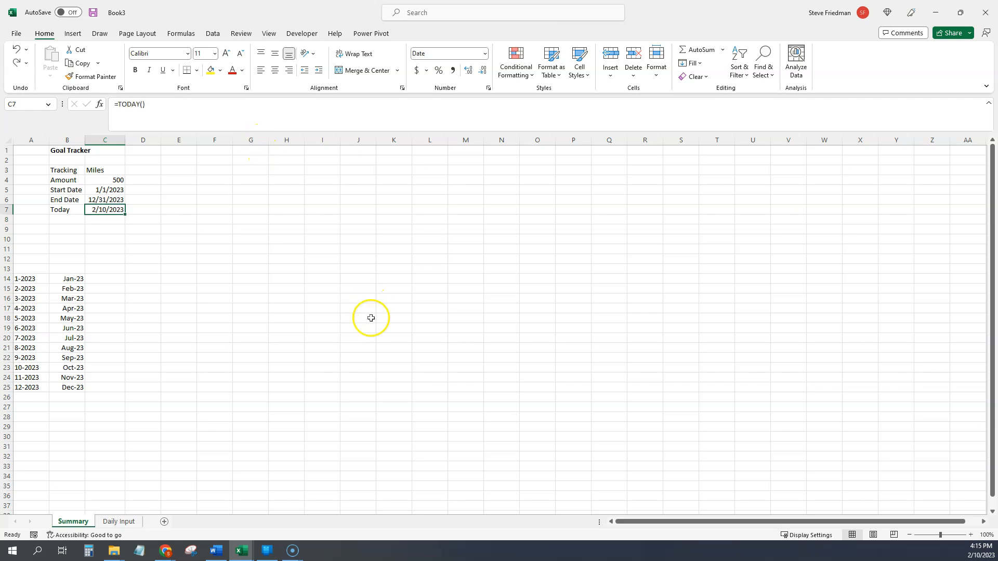
- Enter the header Total in C13 of the Summary sheet
click(110, 269)
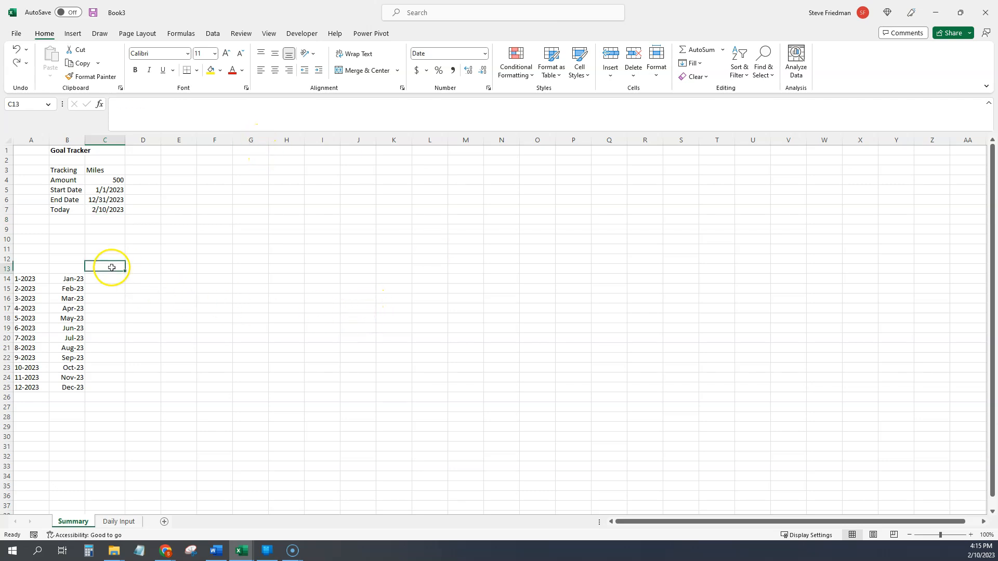
text(Total)
key(Return)
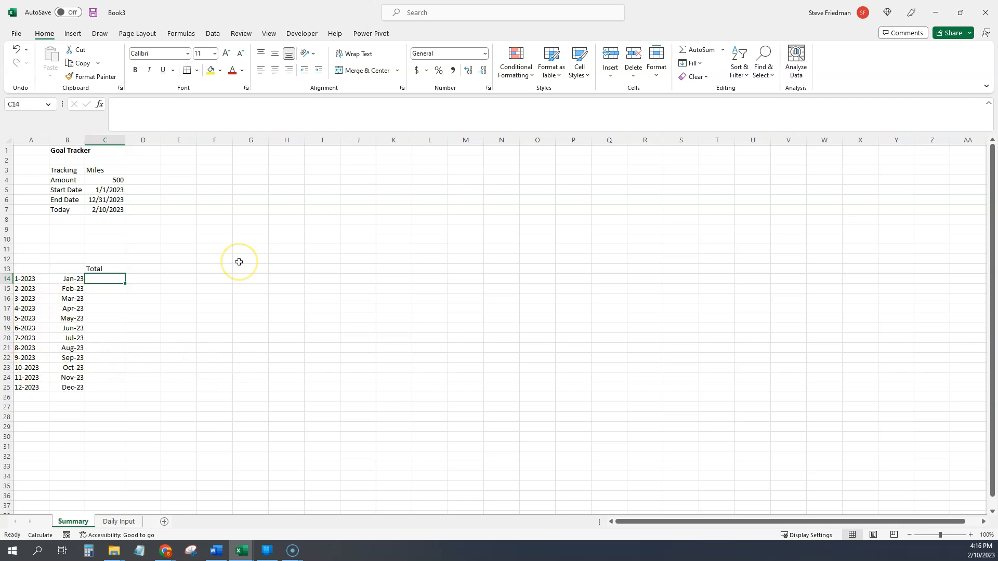
- Total January's miles in C14 with =SUMIF('Daily Input'!A:A,Summary!A14,'Daily Input'!C:C)
text(=sumif()
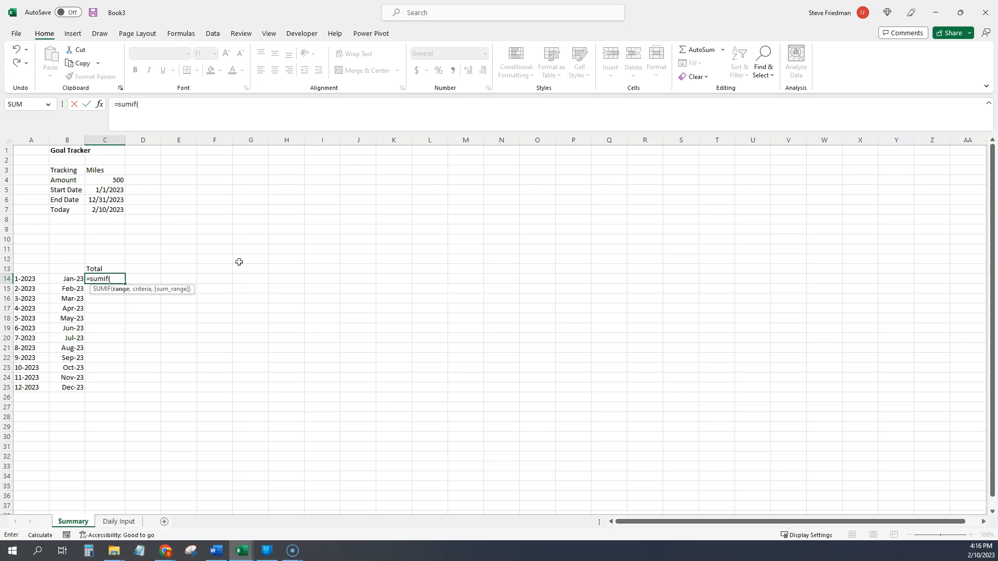
click(120, 522)
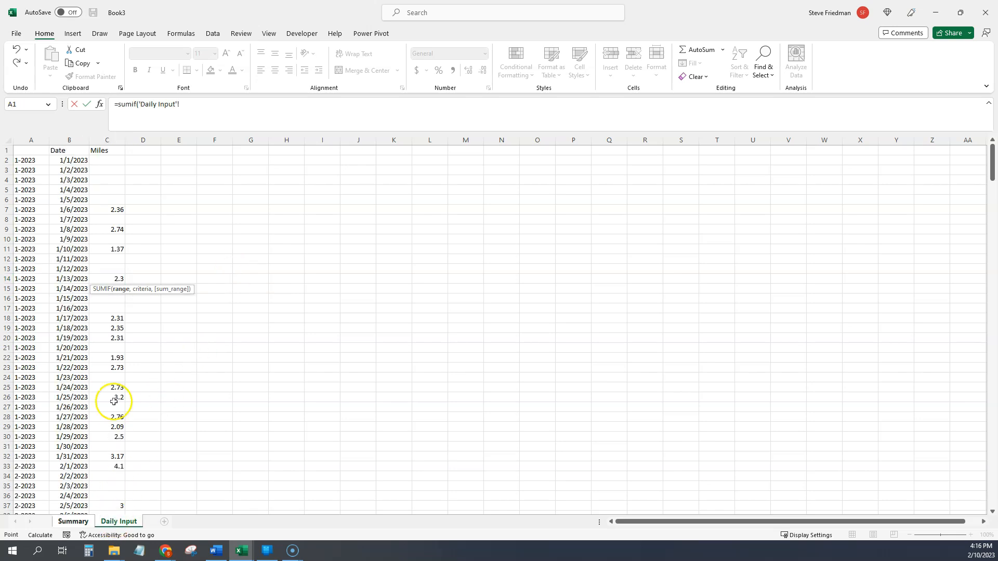
click(27, 139)
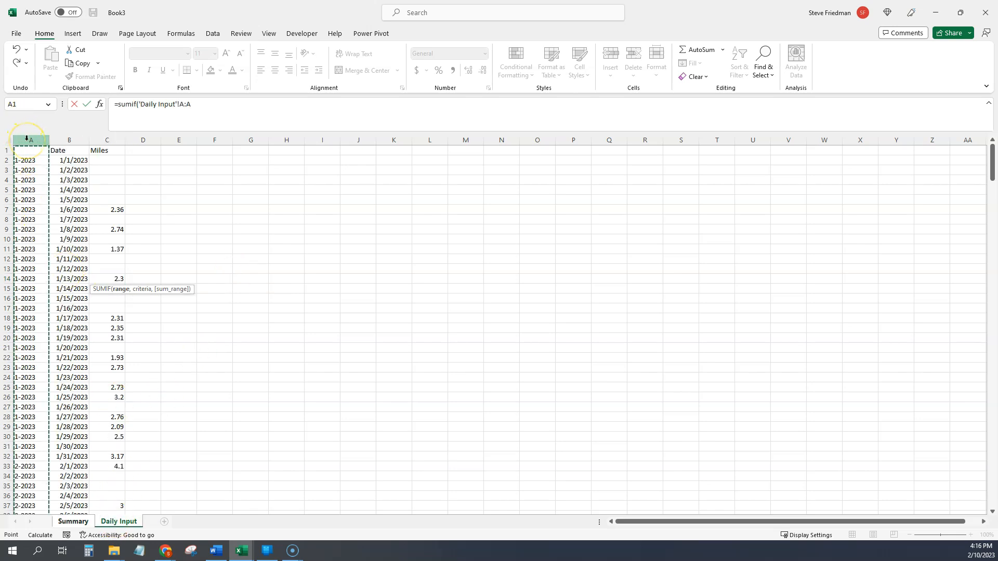
text(,)
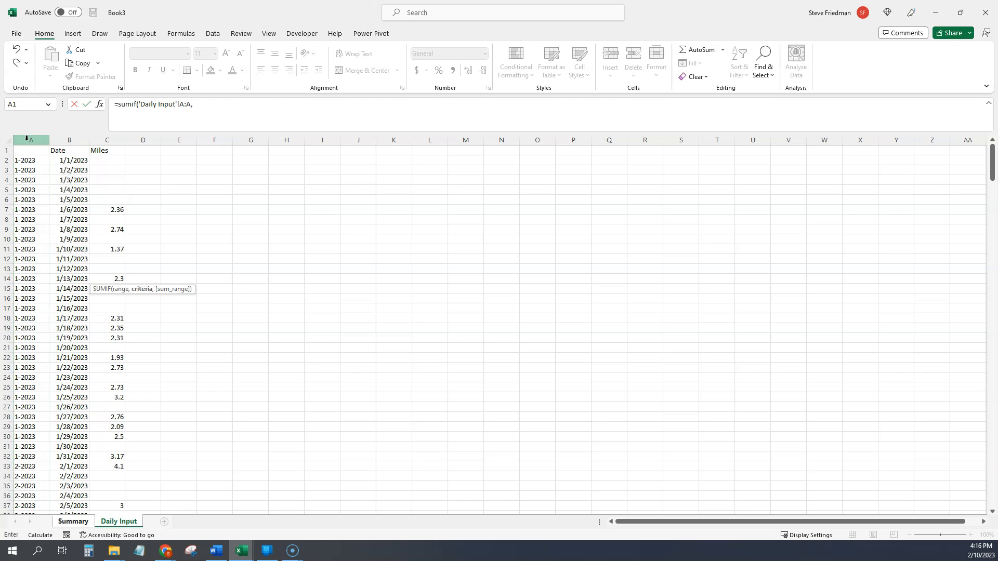
click(73, 521)
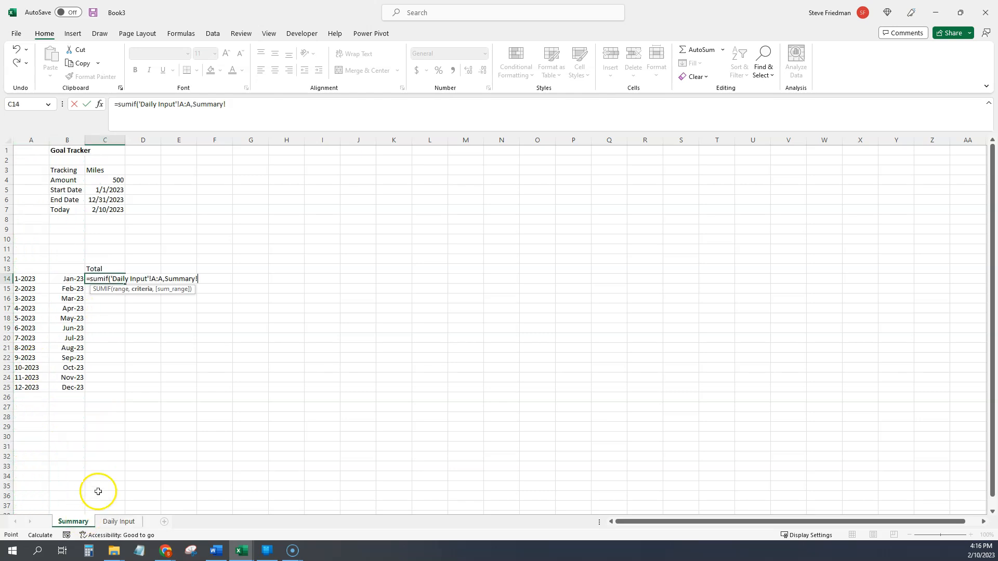
click(24, 280)
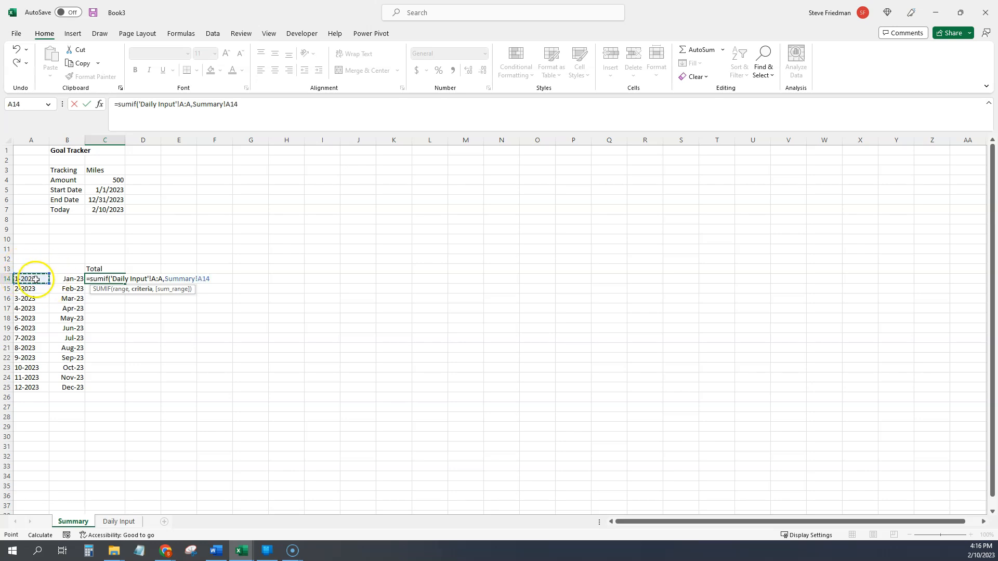
text(,)
click(127, 520)
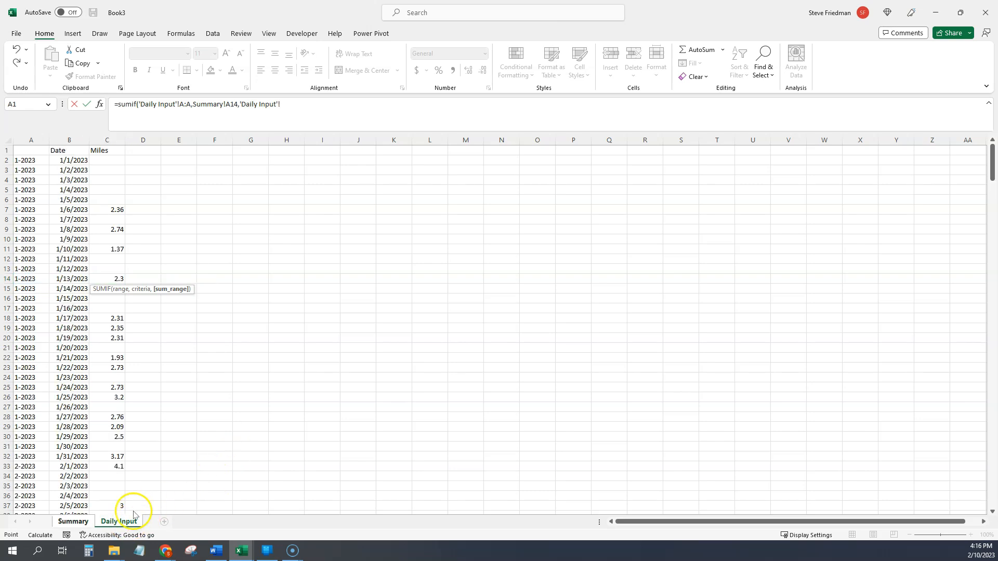
click(111, 136)
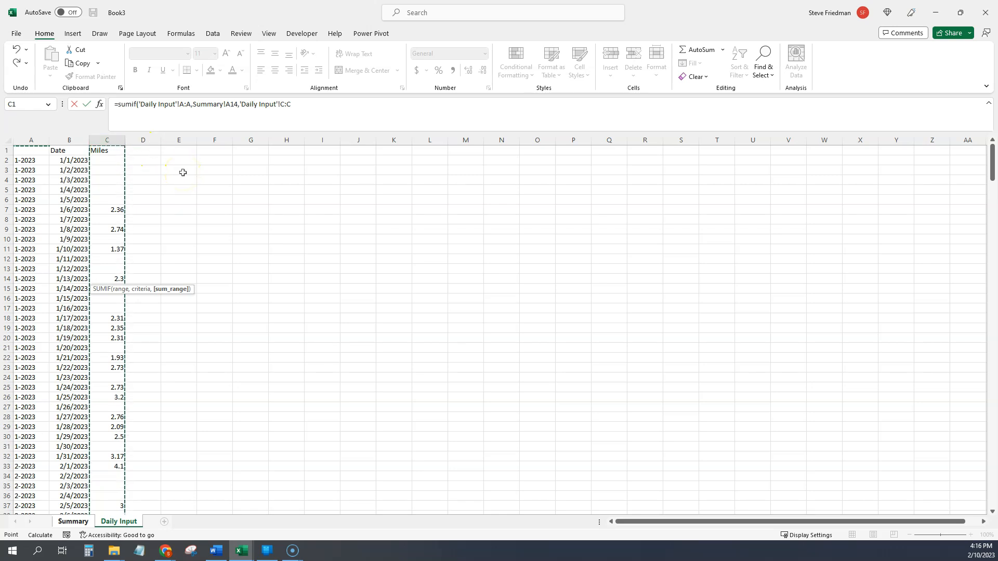
key(Return)
- Fill the monthly SUMIF formula from C14 down to C25
click(116, 278)
double_click(125, 284)
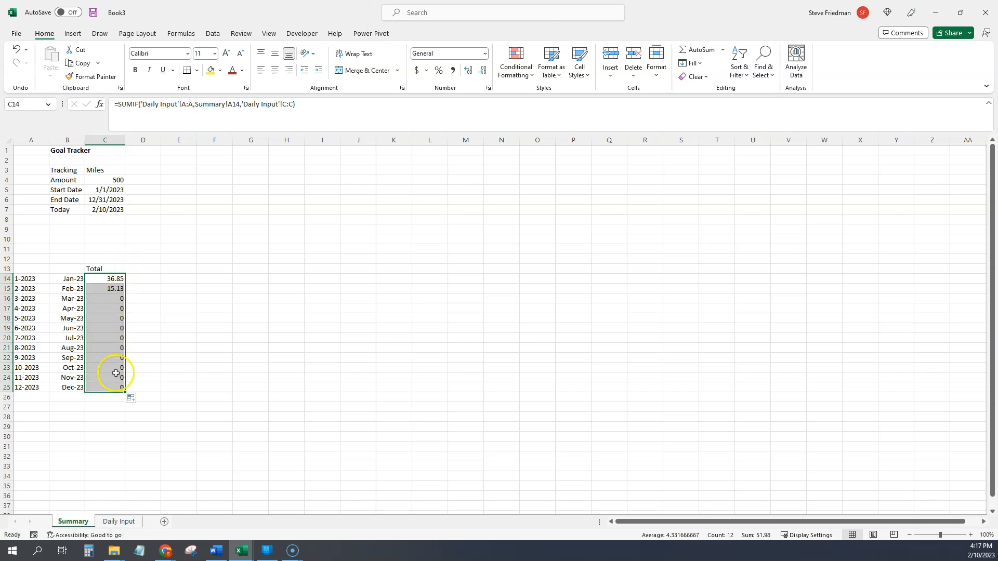
click(148, 250)
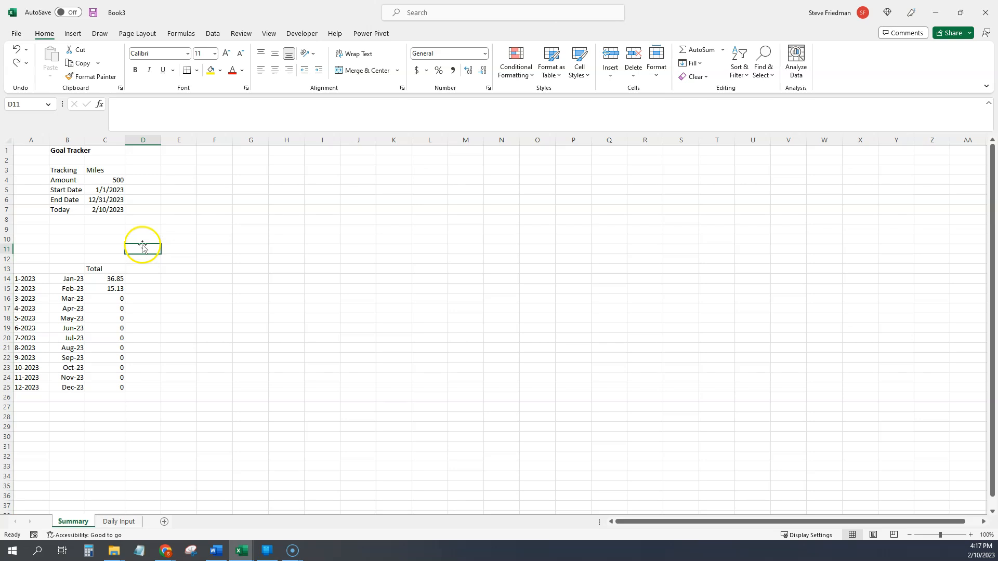
- Hide column A with the month-year keys on the Summary sheet
click(32, 141)
right_click(31, 177)
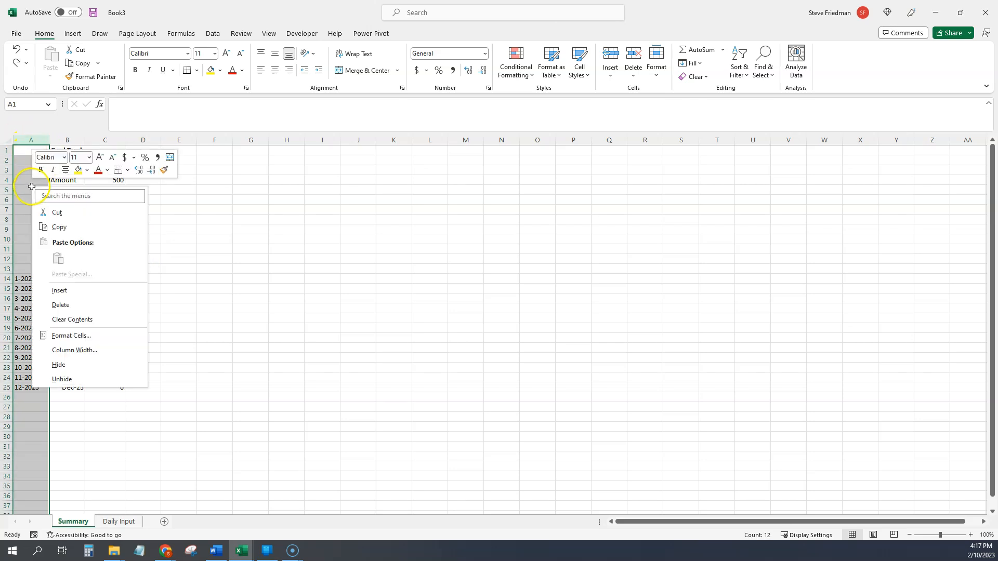
click(59, 364)
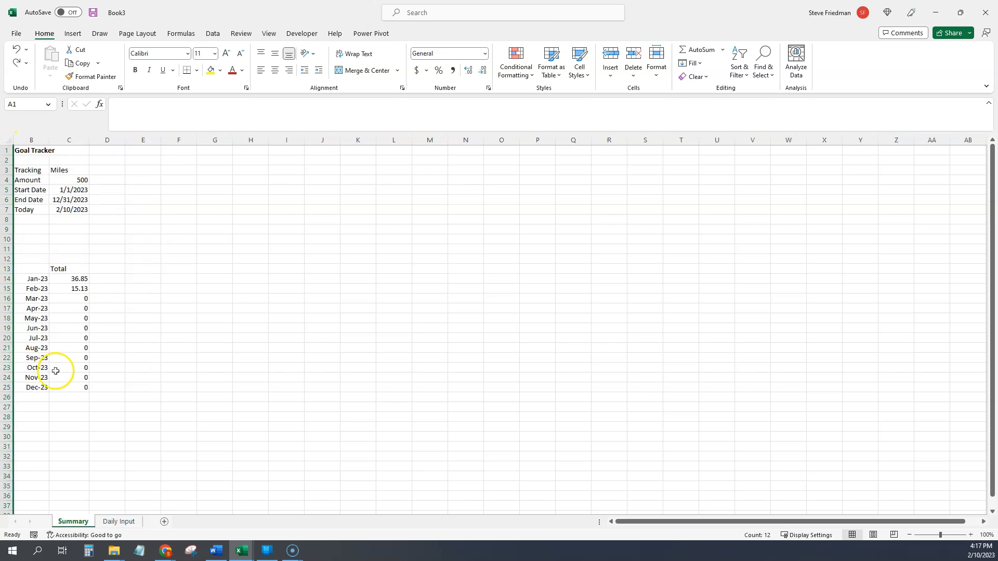
- Hide column A with the month-year keys on the Daily Input sheet and return to the Summary sheet
click(119, 521)
click(27, 142)
right_click(30, 192)
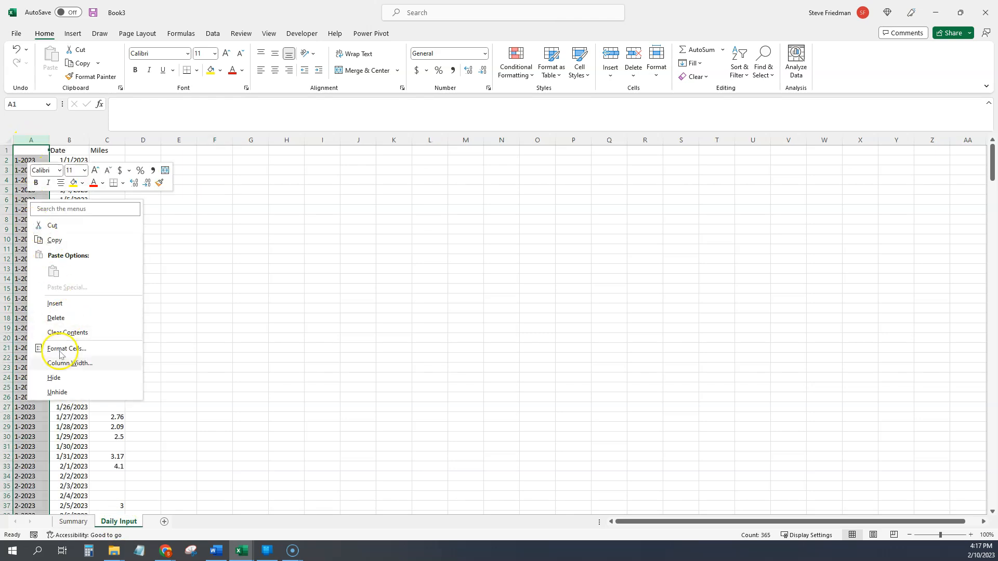
click(54, 378)
click(73, 521)
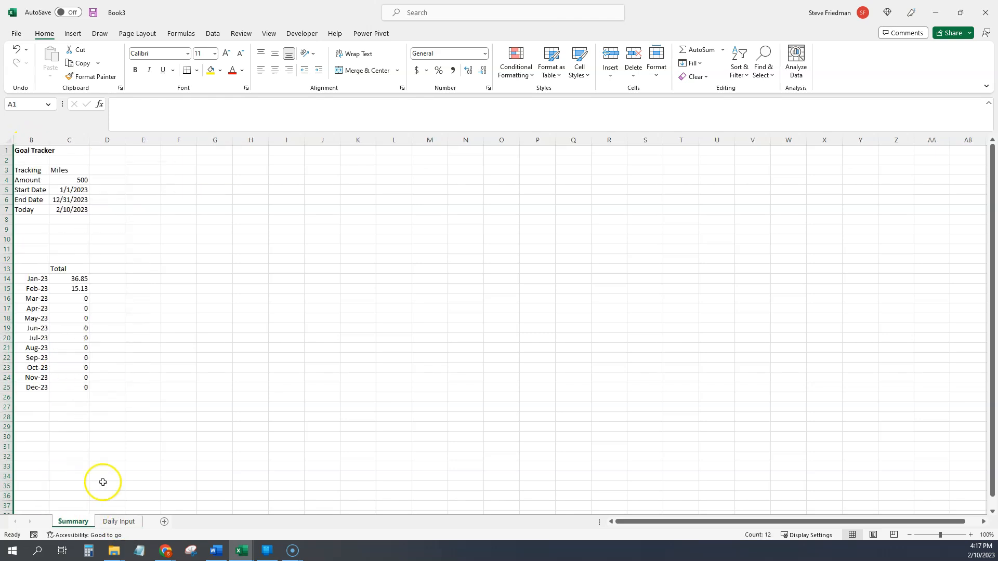
- Calculate January's daily average miles in D14 with =C14/DAY(EOMONTH(B14,0))
click(116, 268)
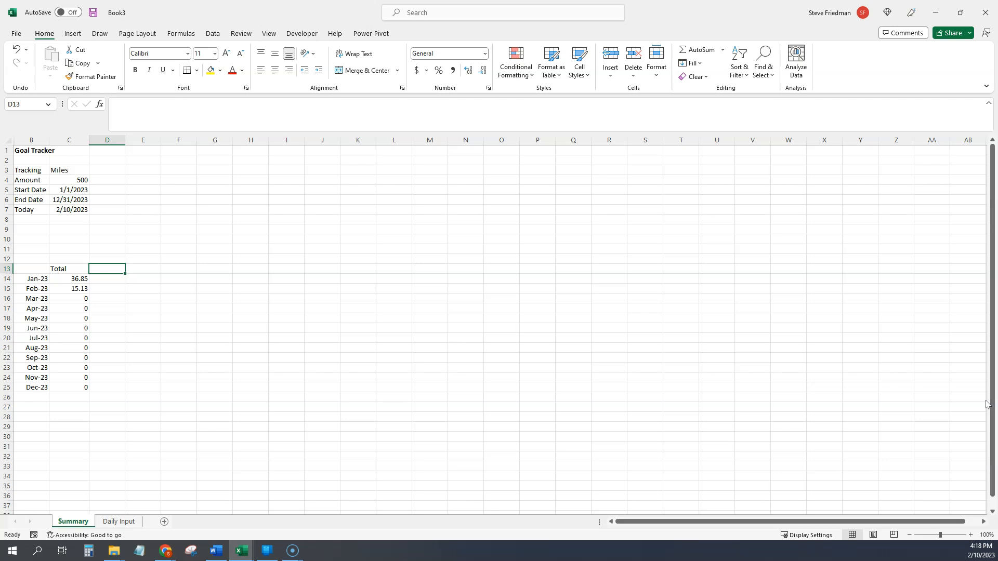
key(Down)
text(=)
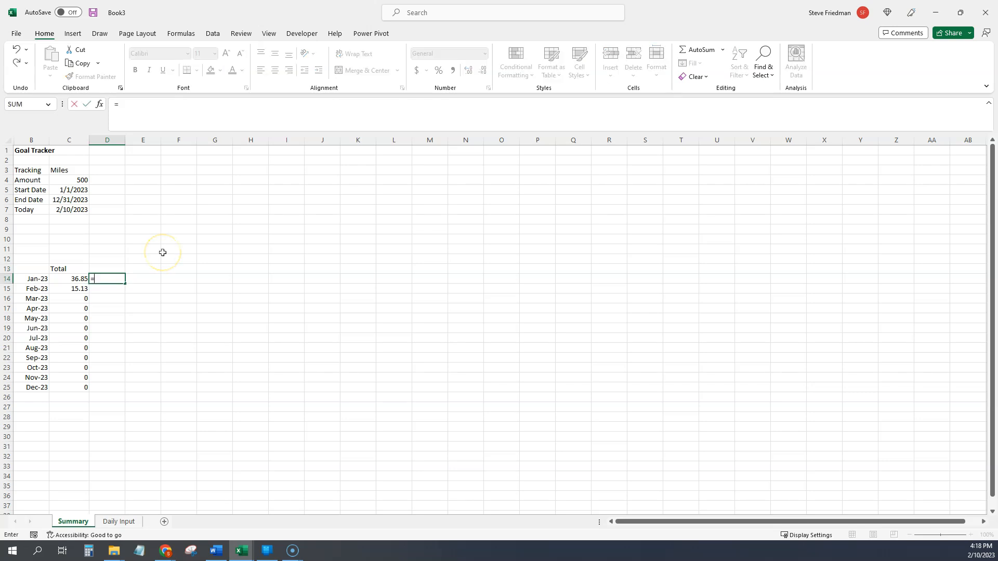
click(69, 281)
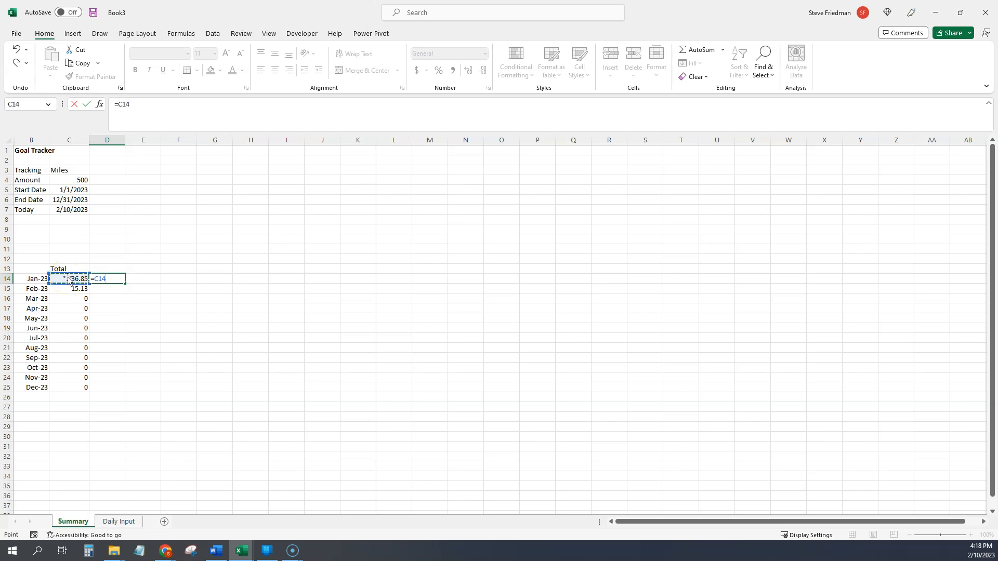
text(/day(eomonth()
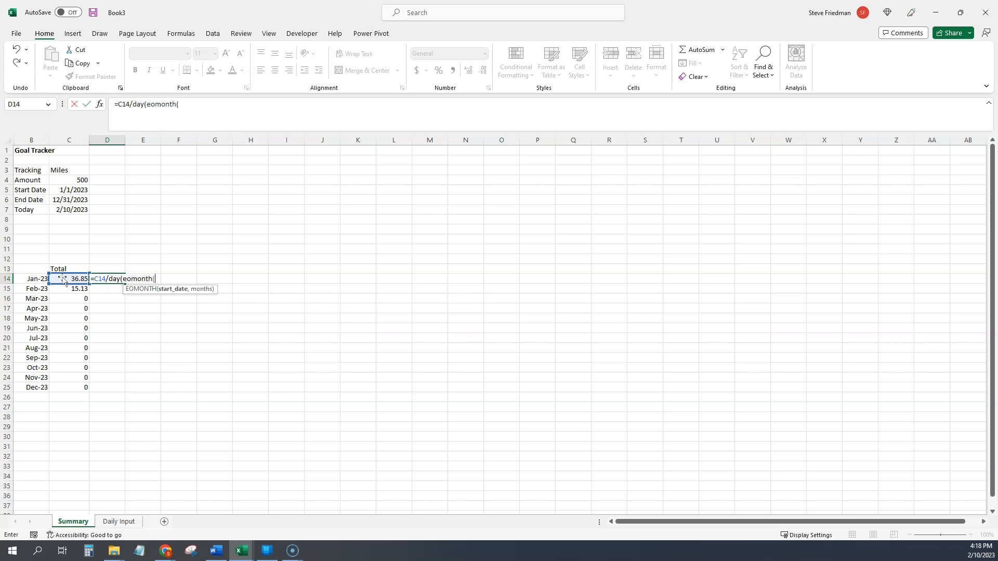
click(27, 279)
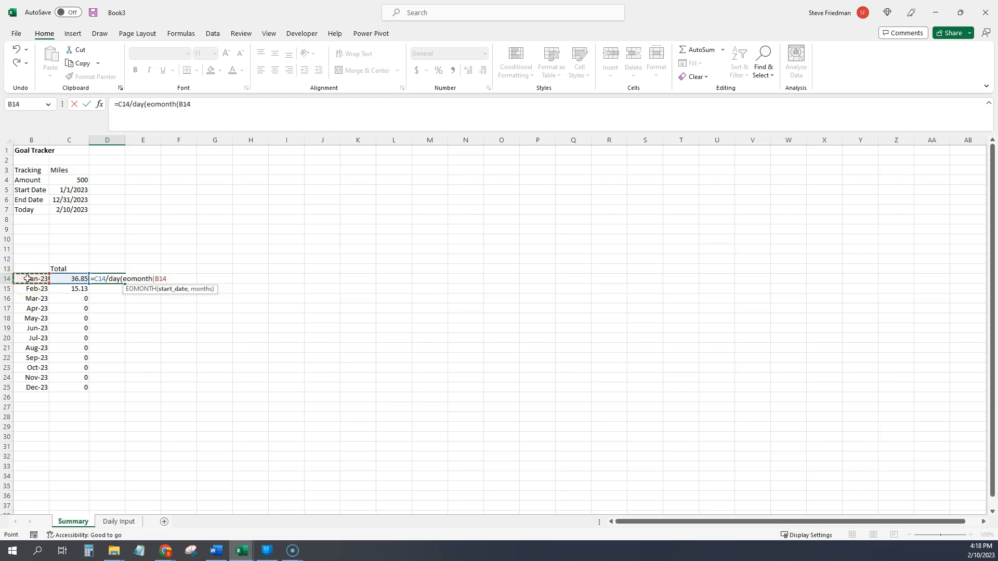
text(,0))
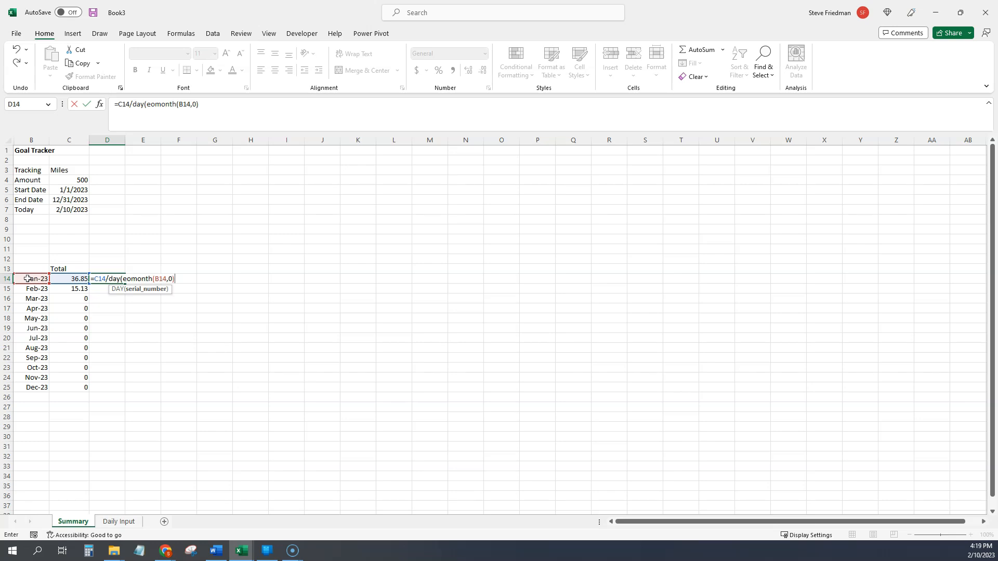
text())
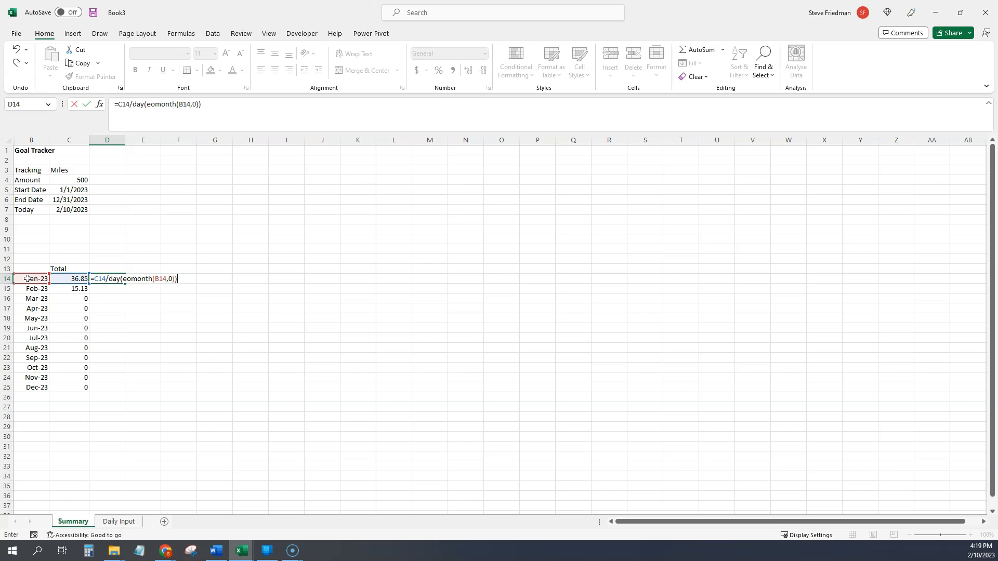
key(Return)
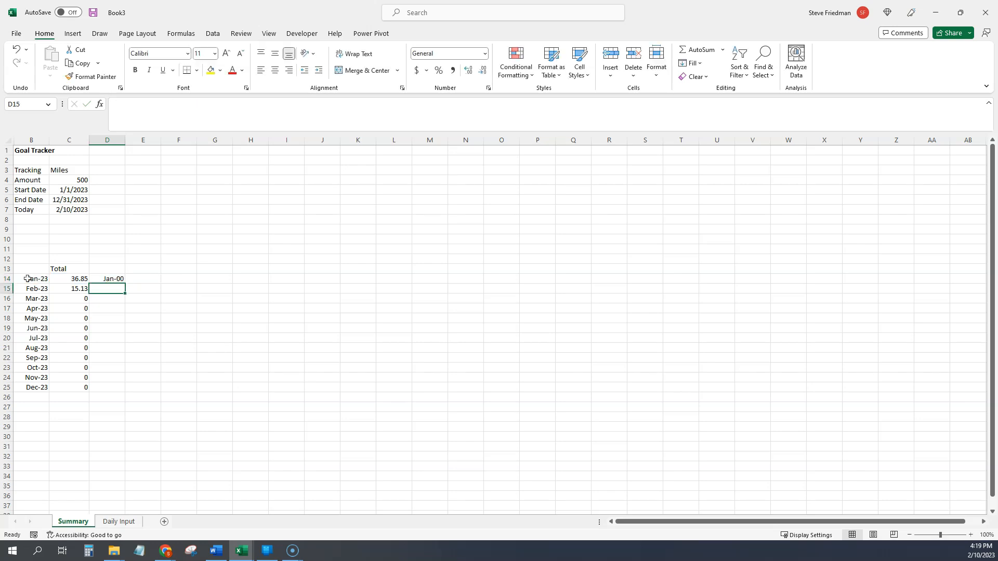
- Apply the comma number style to the monthly figures in C14:D25
click(110, 277)
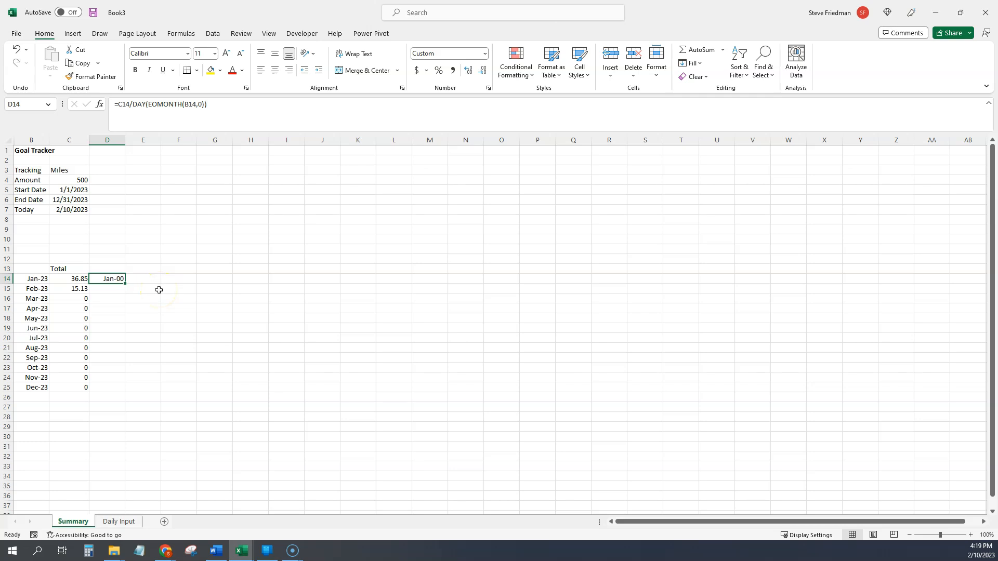
drag(83, 280, 107, 388)
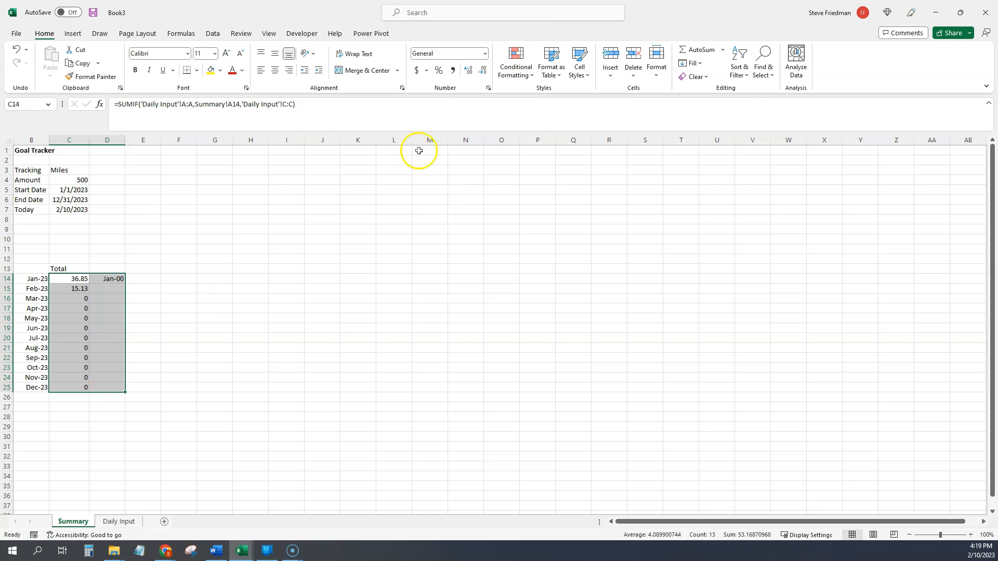
click(452, 71)
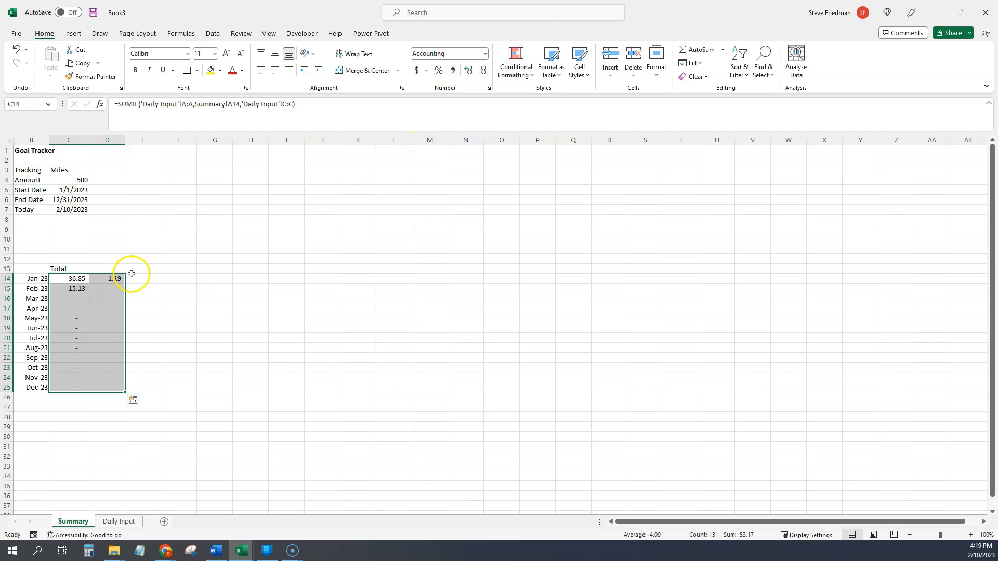
- Fill the daily average formula from D14 down to D25
click(112, 279)
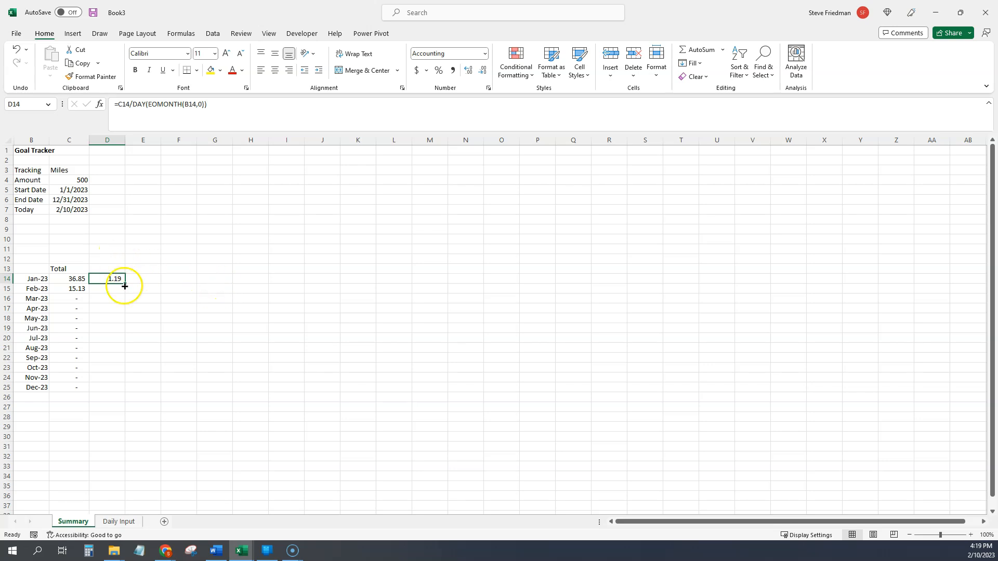
double_click(125, 286)
click(111, 278)
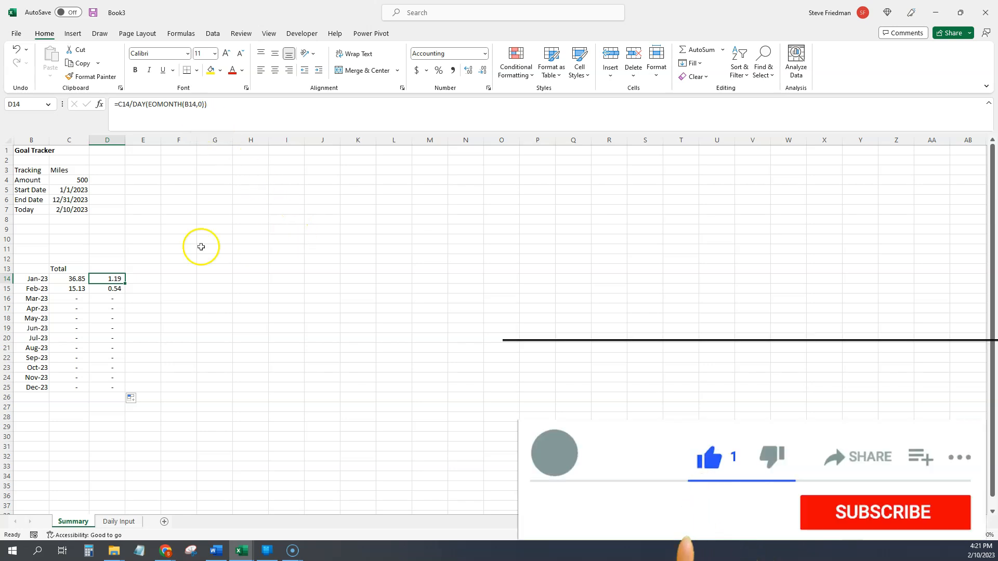
click(115, 289)
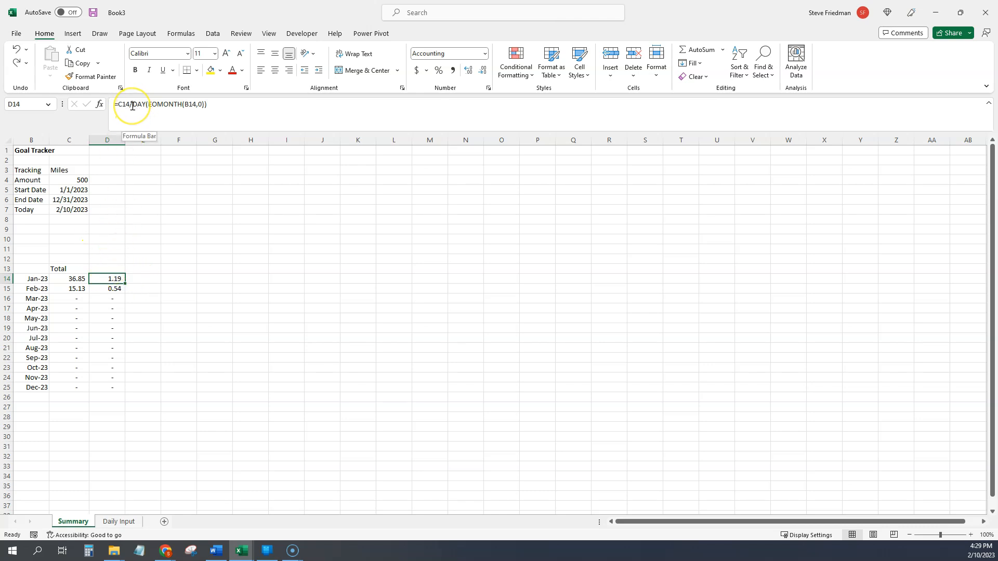
- Insert an IF around D14's divisor that tests $C$7>EOMONTH(B14,0), keeping DAY(EOMONTH(B14,0)) as the true result
click(132, 106)
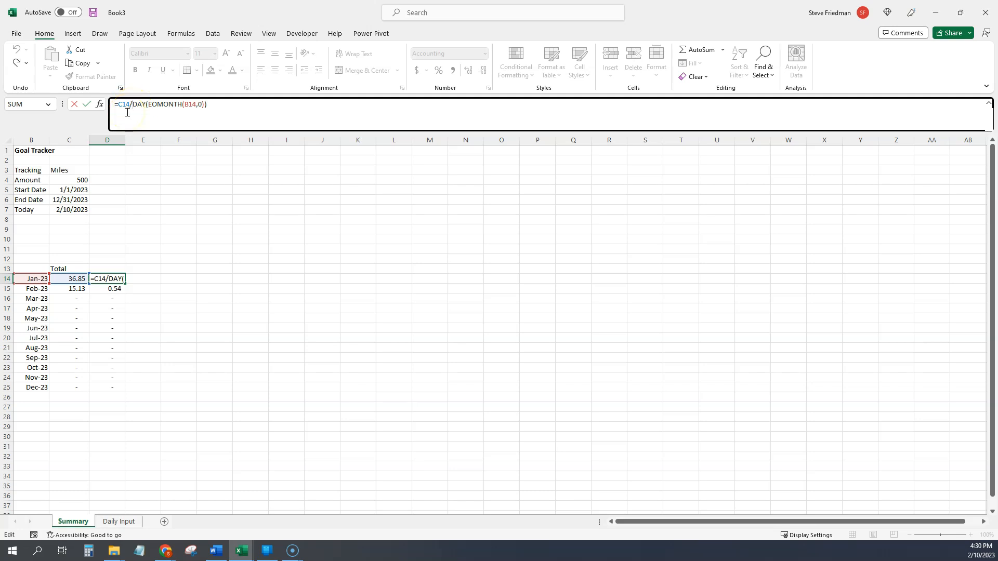
text(if()
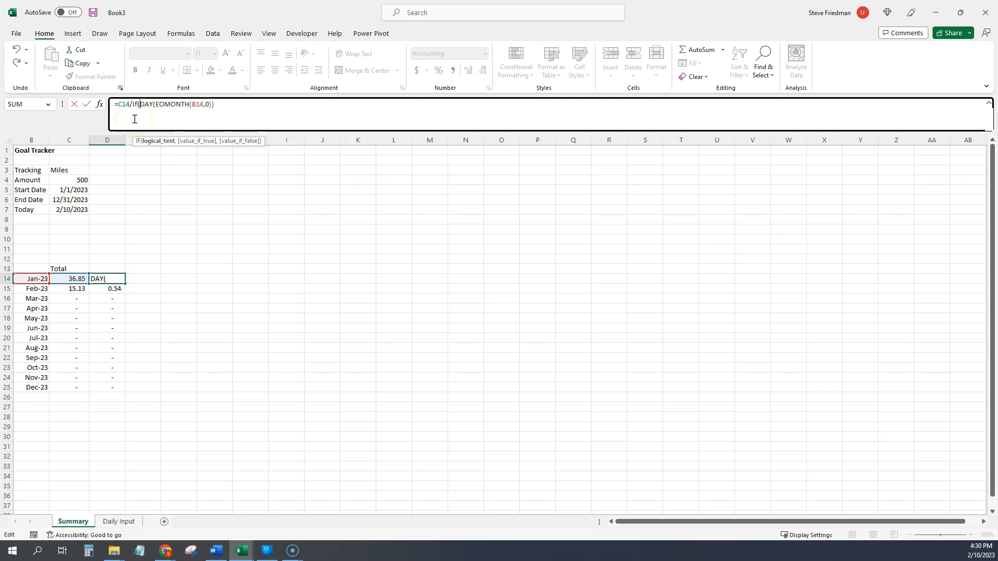
click(68, 212)
key(F4)
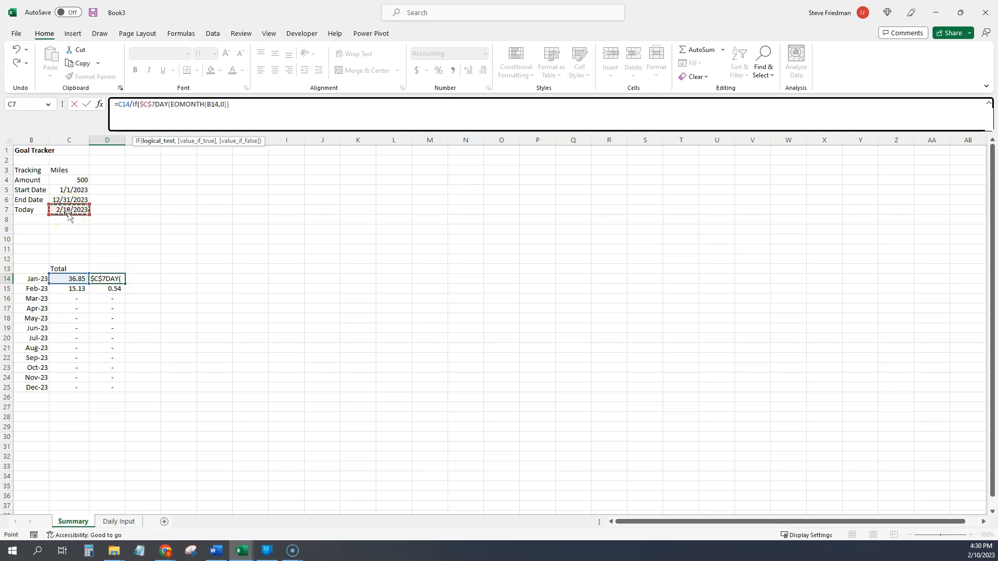
text(>)
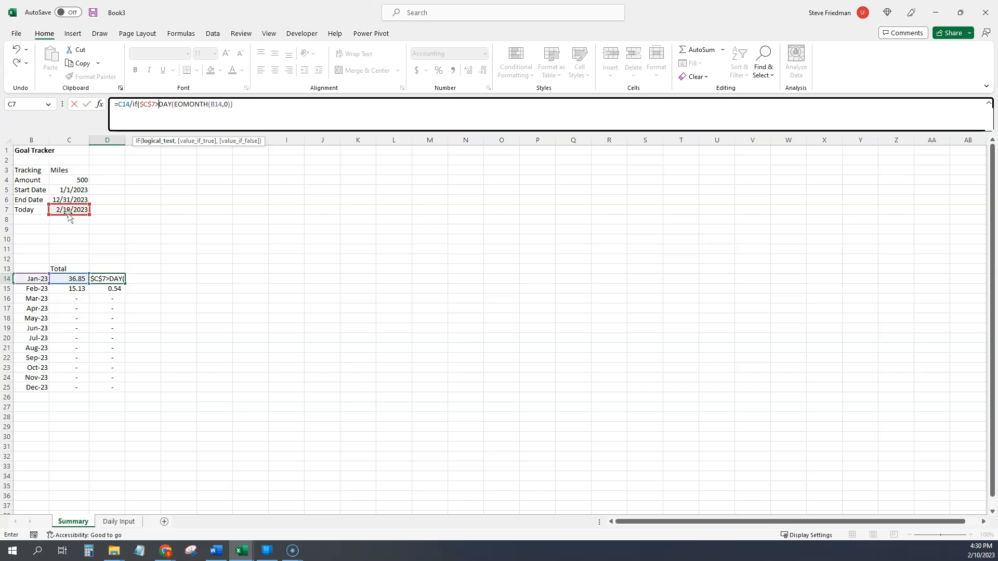
text(eomonth()
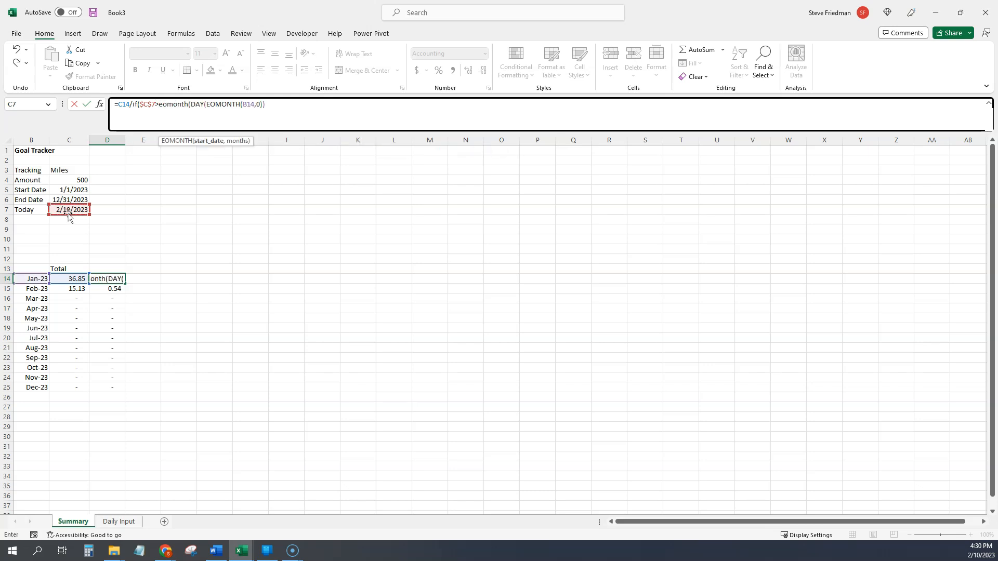
click(32, 279)
text(,0))
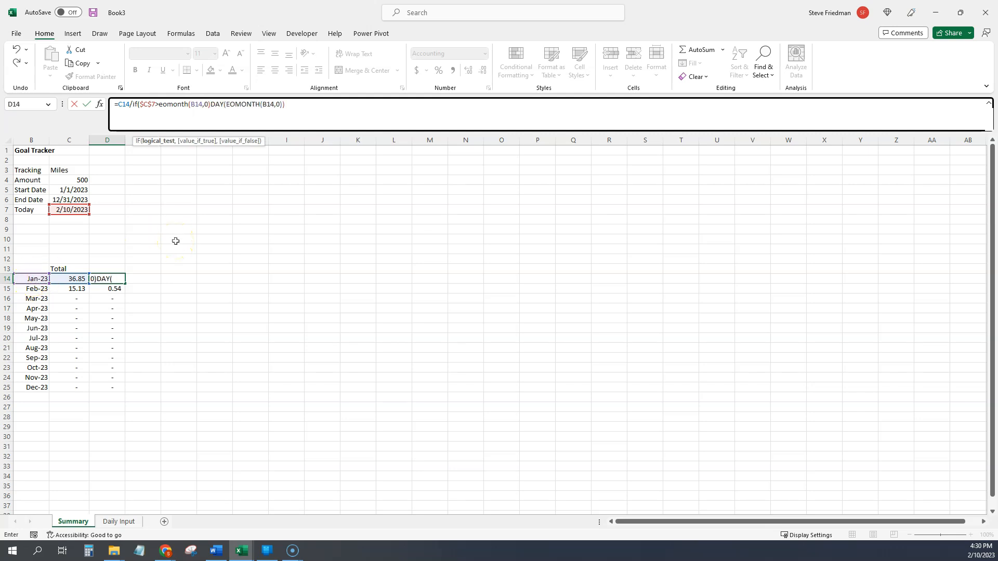
text(,)
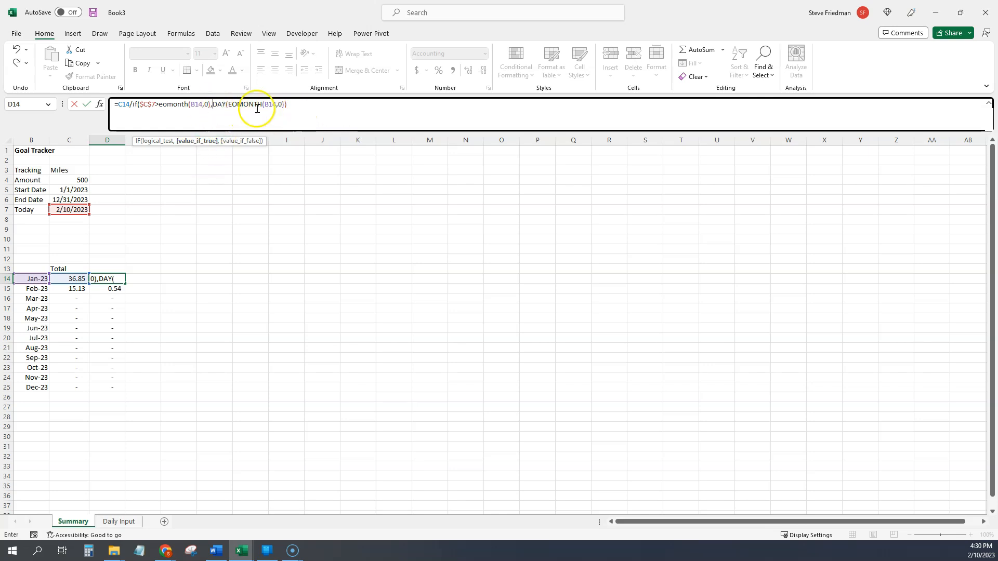
- Complete the IF in D14 with DAY($C$7) as its false result and commit the formula
click(305, 107)
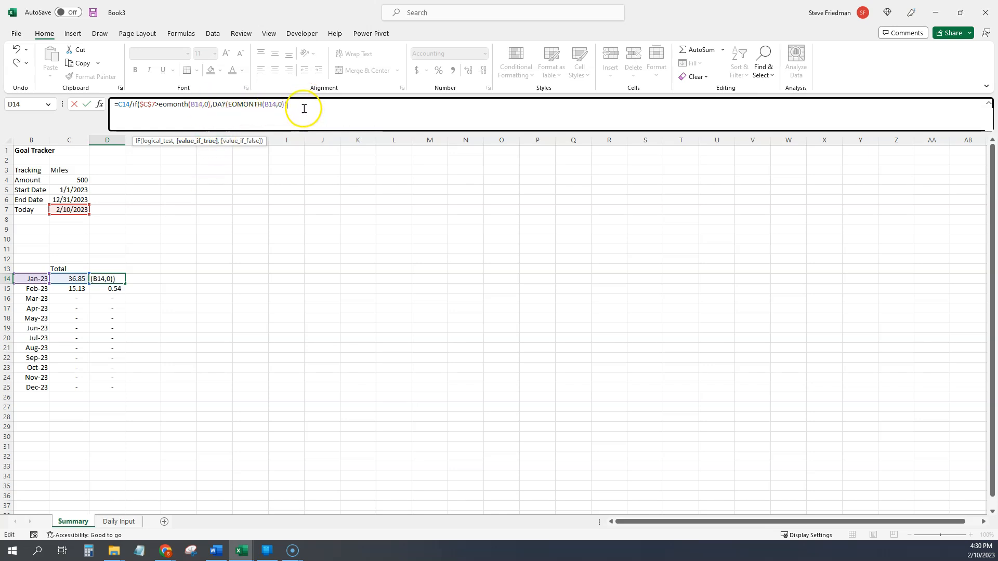
text(,)
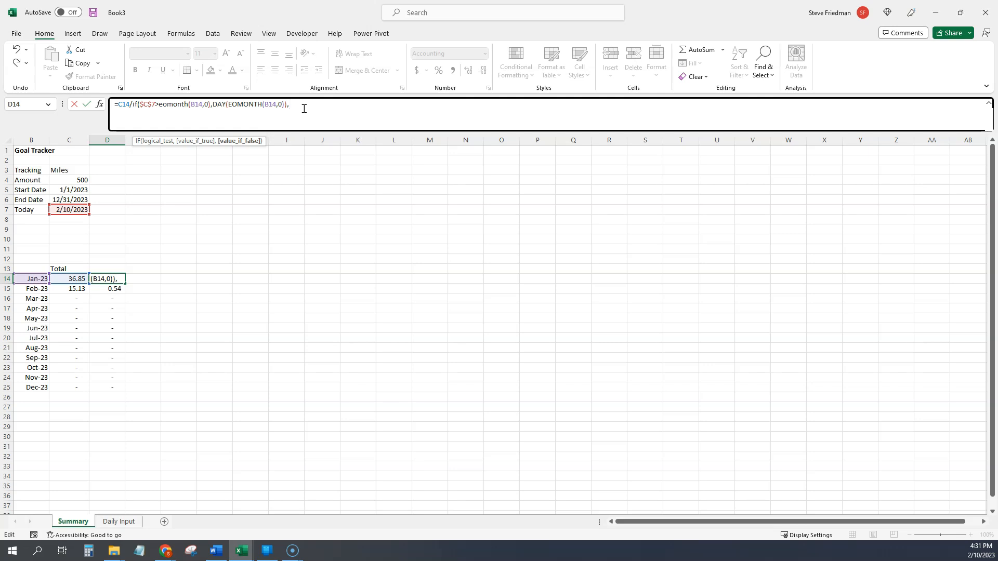
text(day()
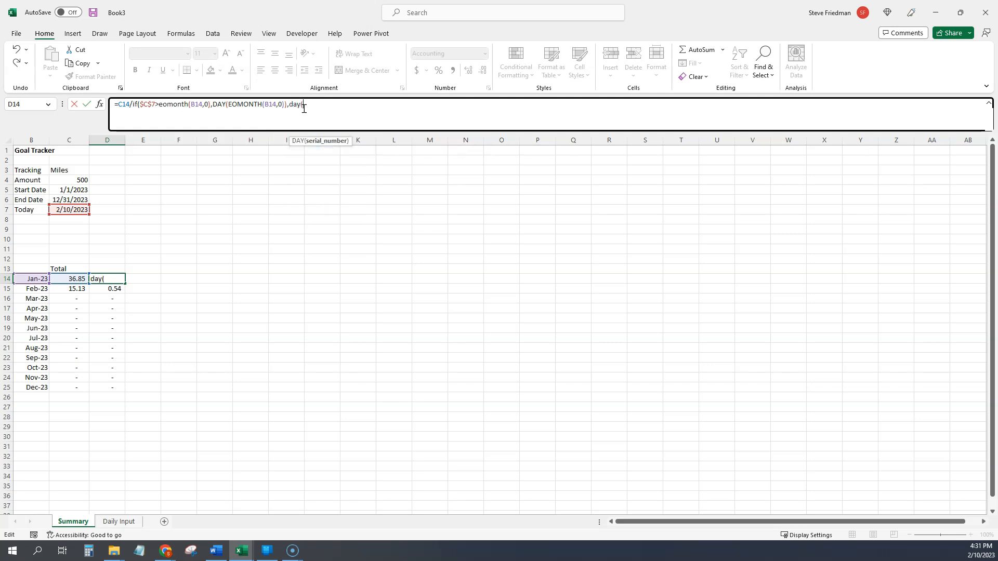
click(74, 209)
key(F4)
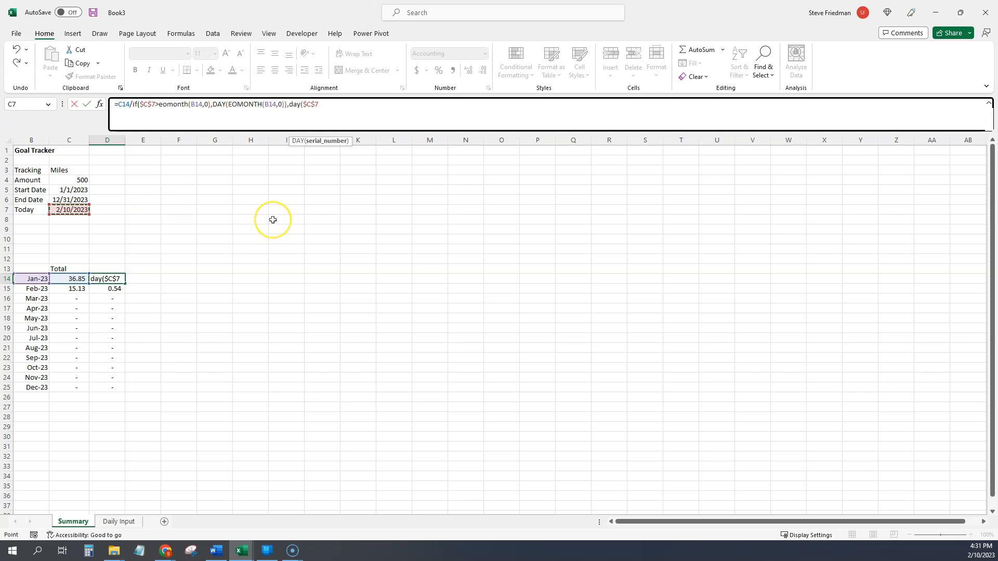
text())
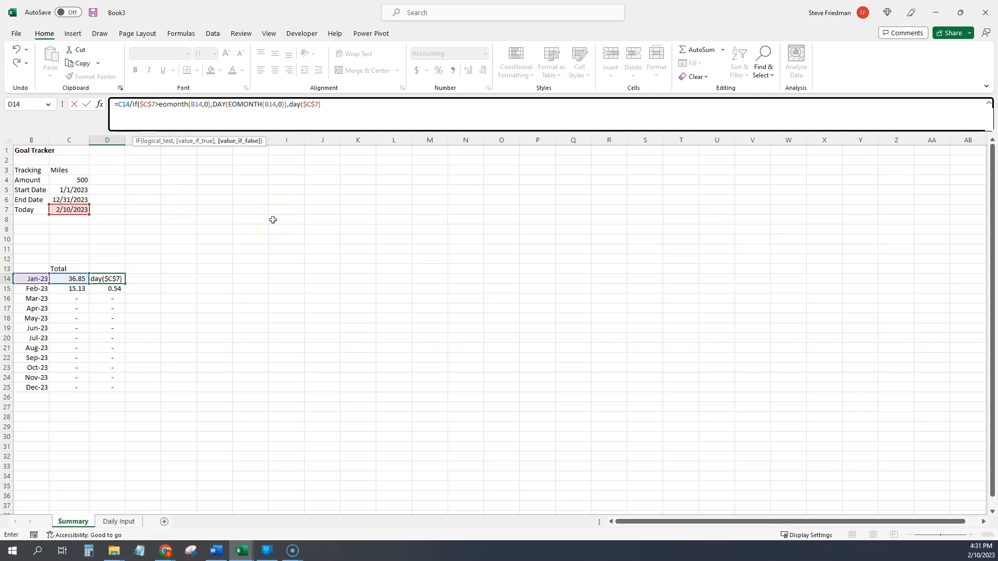
text())
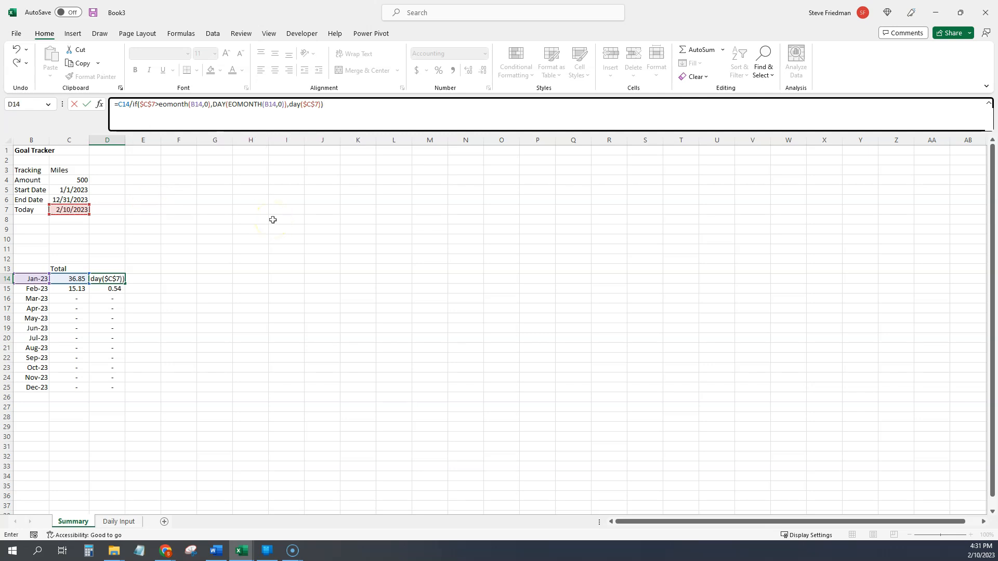
key(Return)
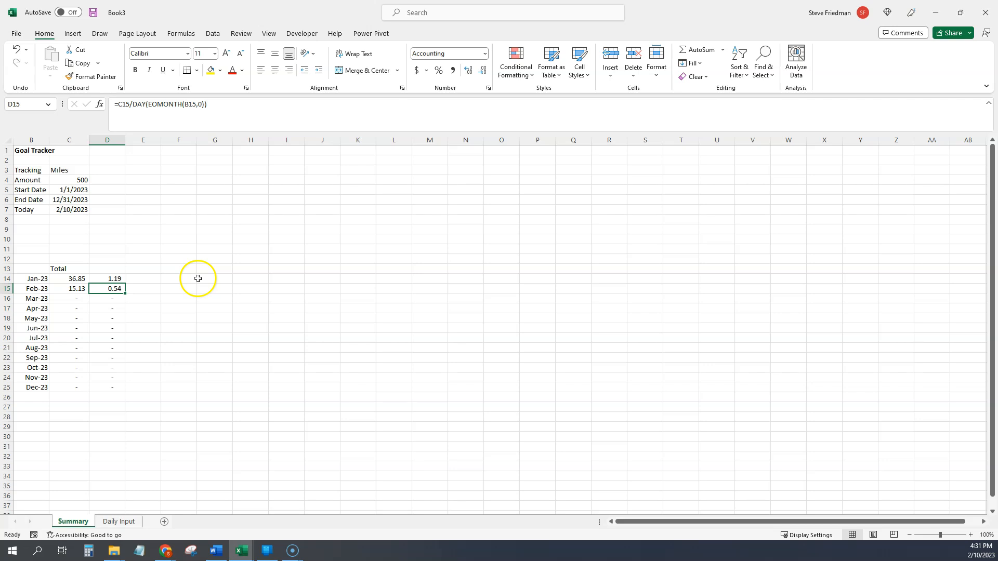
- Fill the revised IF-based daily average formula from D14 down to D25
click(117, 279)
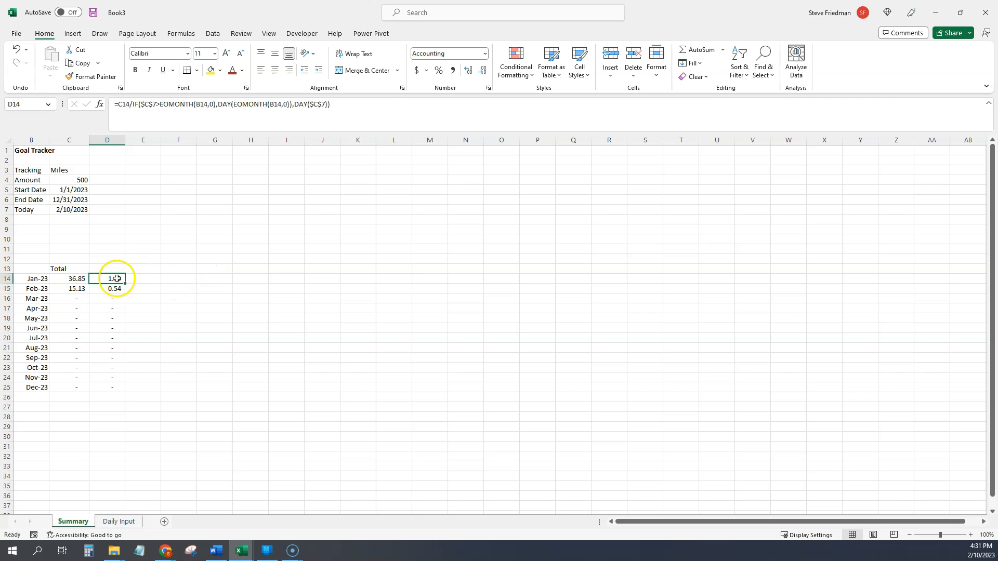
double_click(125, 283)
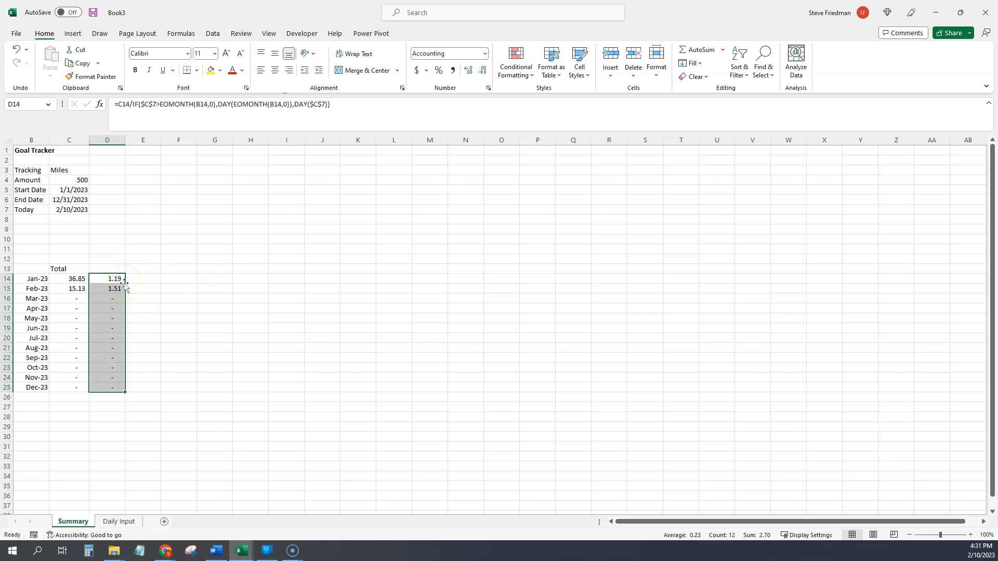
click(116, 289)
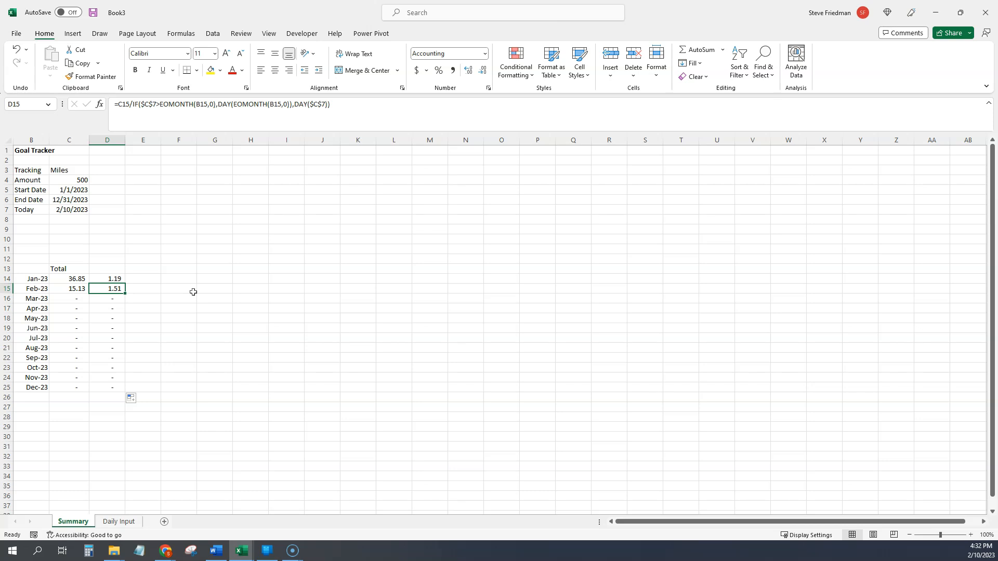
- Enter the label Daily Goal in E2 of the Summary sheet
click(143, 160)
text(Daily)
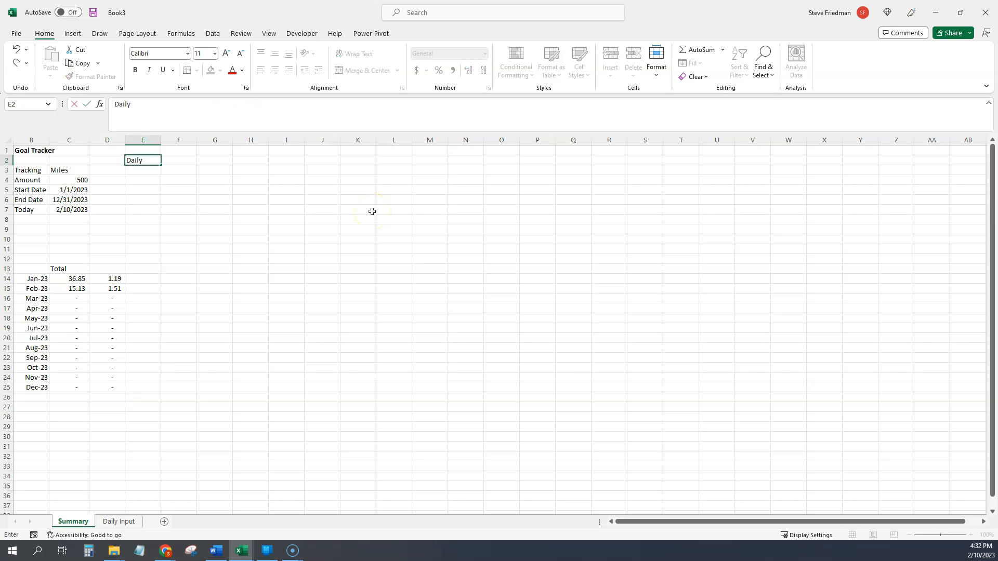
text( Goal)
key(Tab)
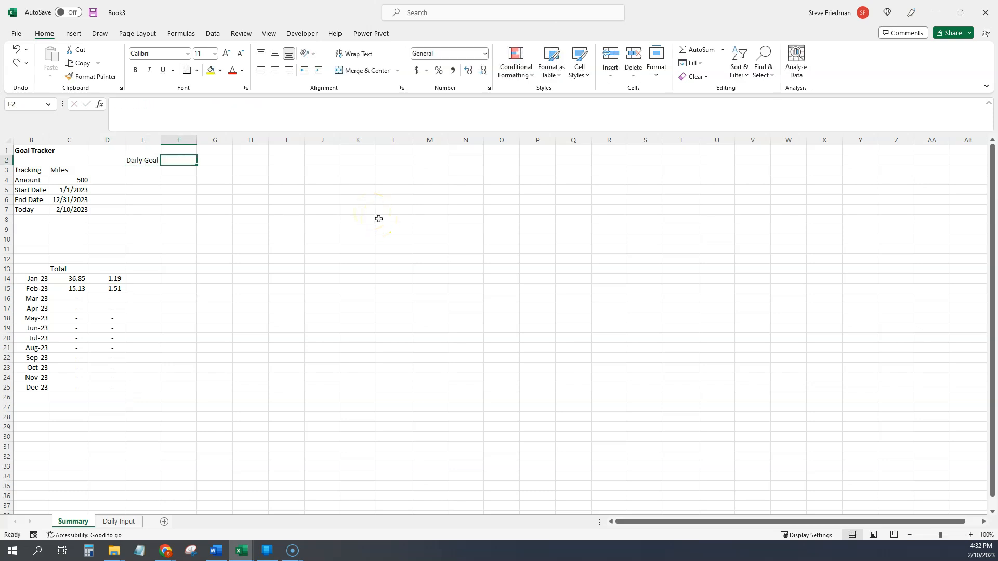
- Calculate the daily goal in F2 with the formula =C4/(C6-C5+1)
text(=)
click(69, 180)
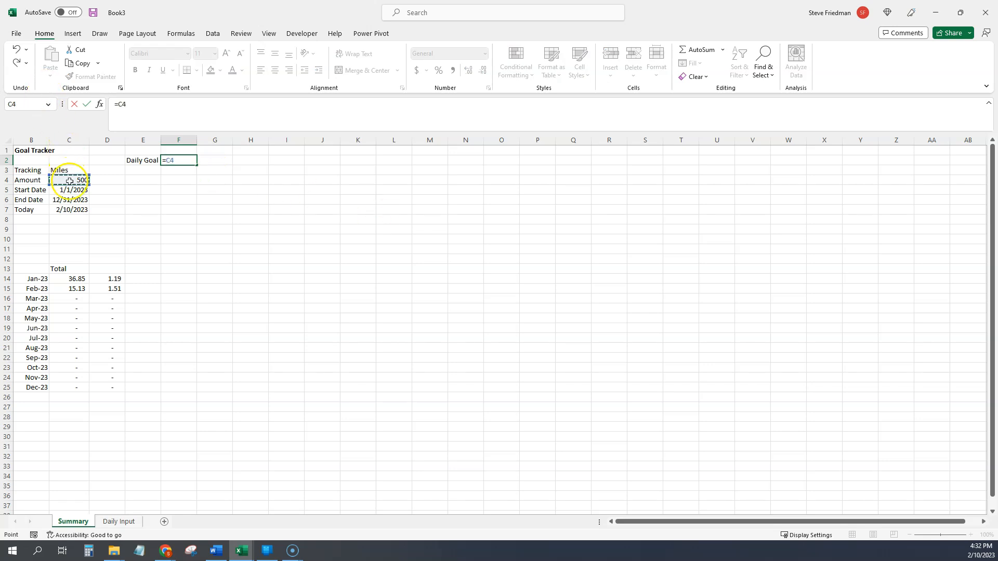
text(/()
click(73, 200)
text(-)
click(77, 190)
text(+1))
key(Return)
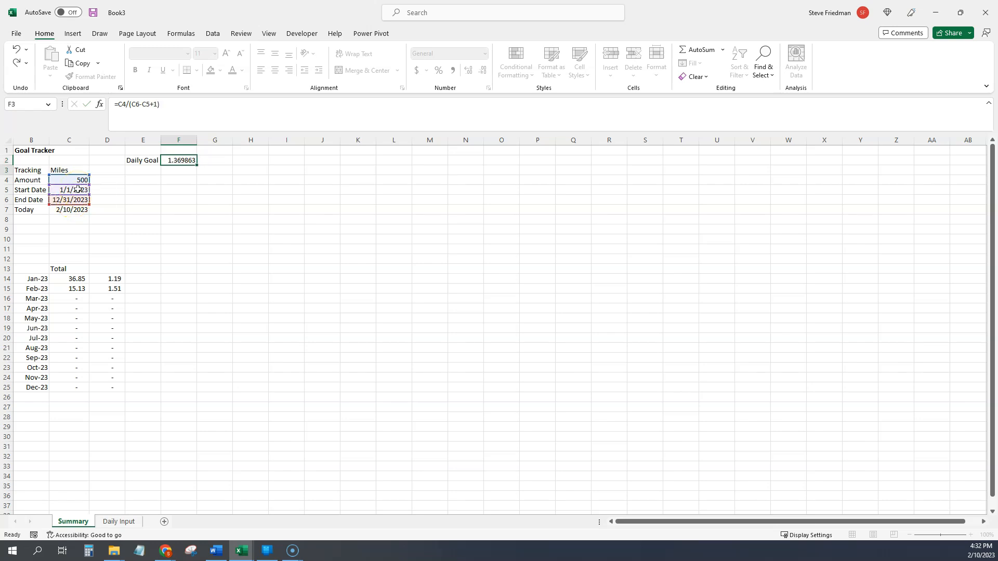
- Enter the label Target to date in E3 and widen column E to fit the text
key(Left)
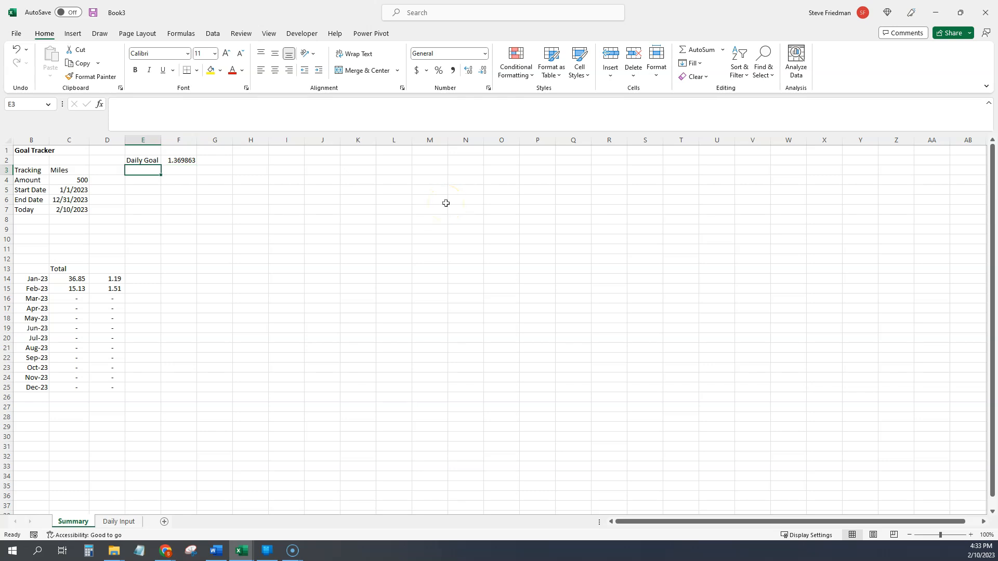
text(Target )
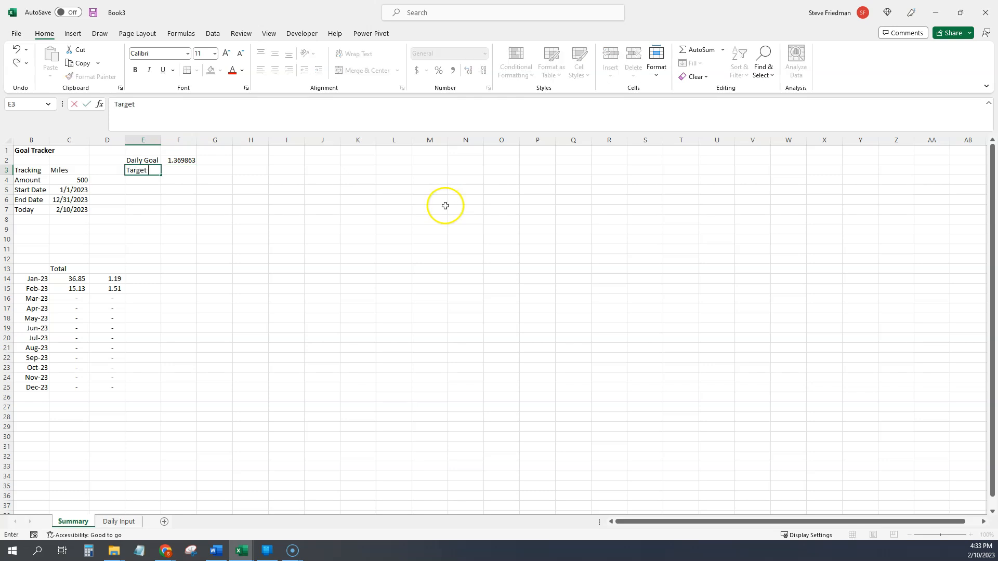
text(to date)
key(Tab)
drag(161, 141, 200, 141)
- Calculate the target to date in F3 with the formula =F2*(C7-C5+1)
text(=)
key(Up)
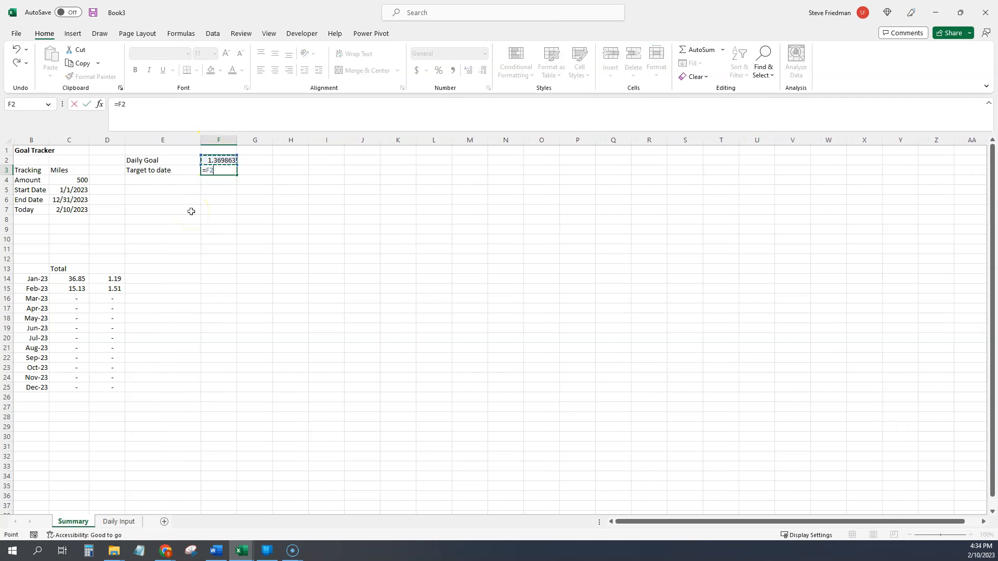
text(*()
click(83, 210)
text(-)
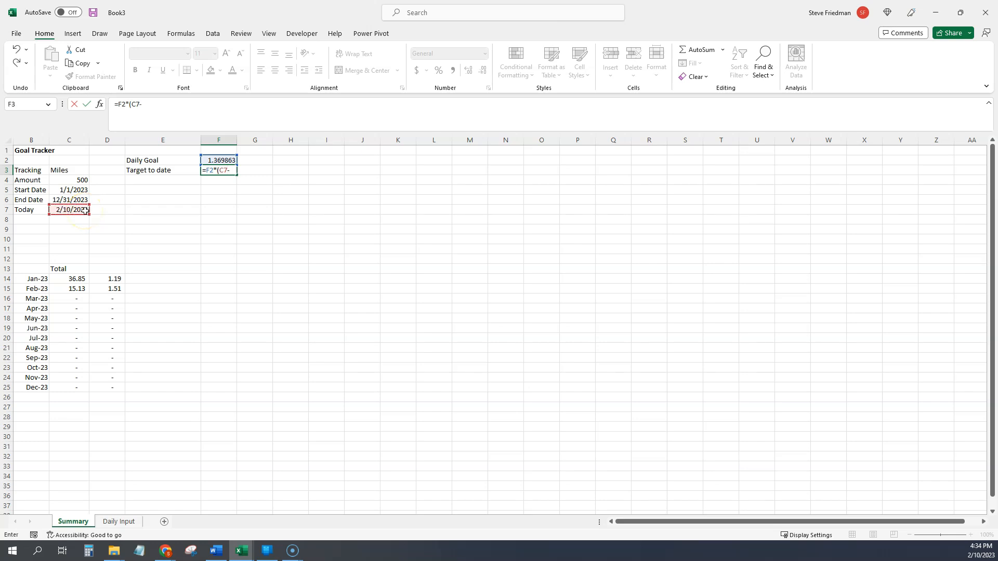
click(83, 191)
text(+1)
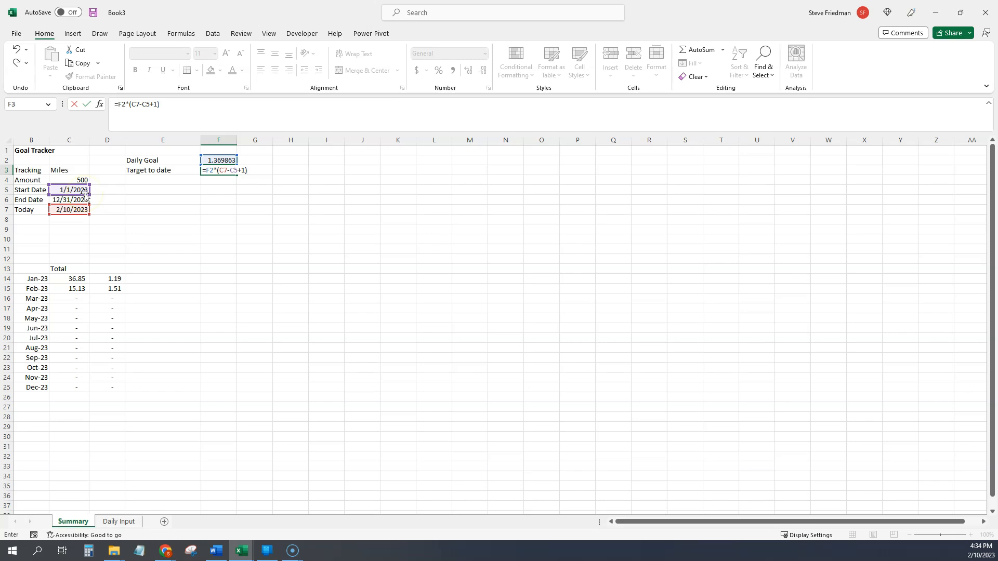
key(Return)
- Label E4 Actually Completed and total column C of the Daily Input sheet in F4 with SUM
click(145, 179)
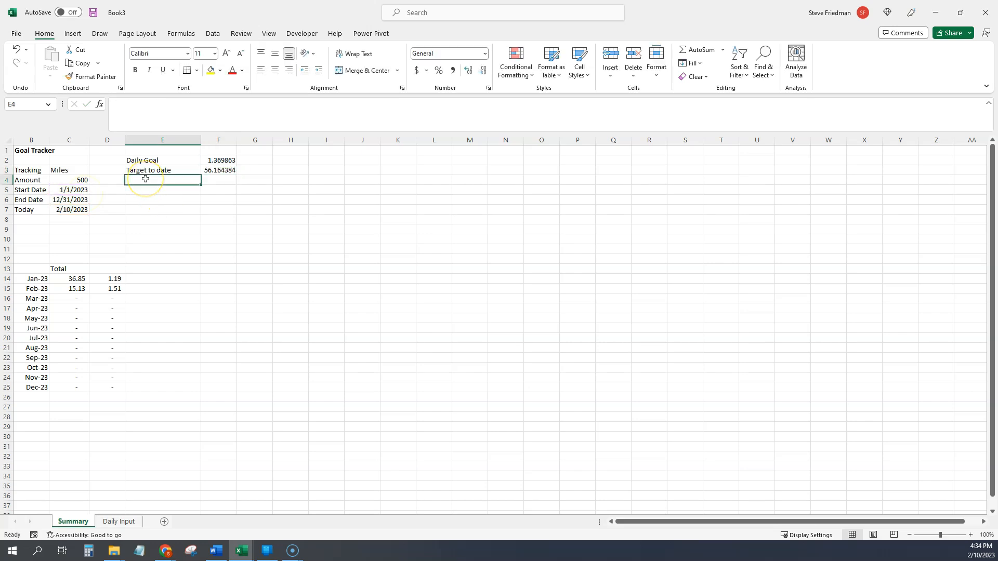
text(Actually Completed)
key(Tab)
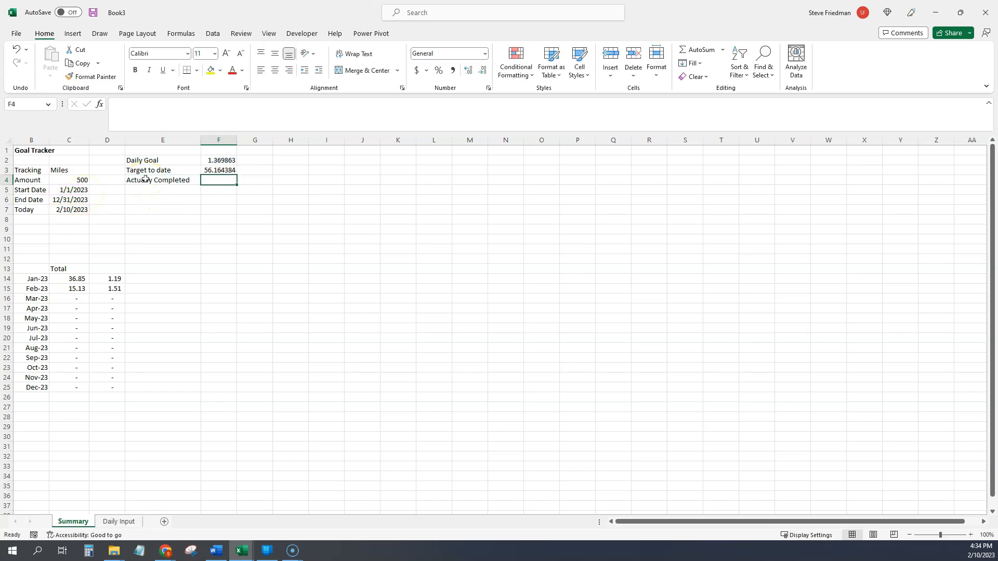
text(=sum()
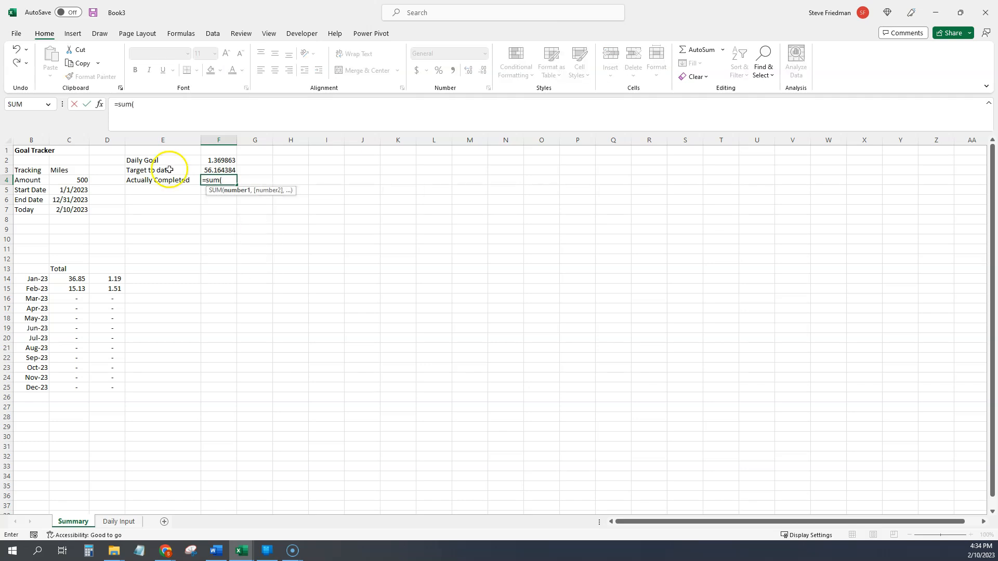
click(116, 522)
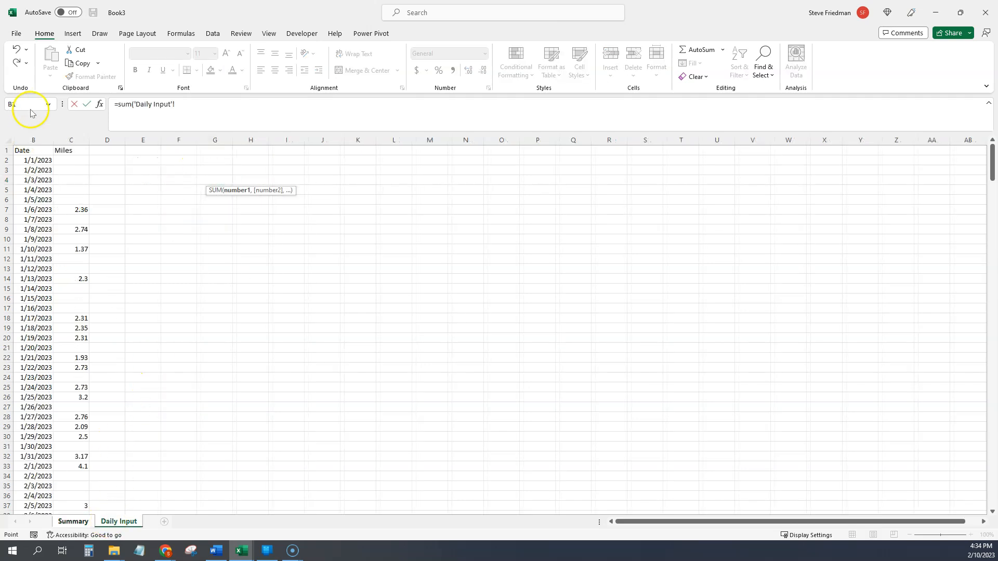
click(74, 137)
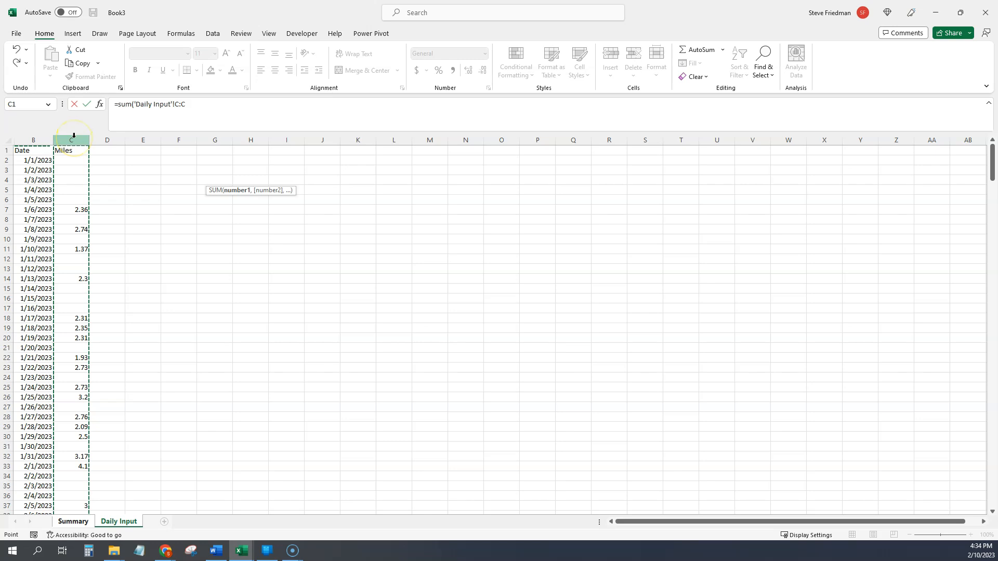
text())
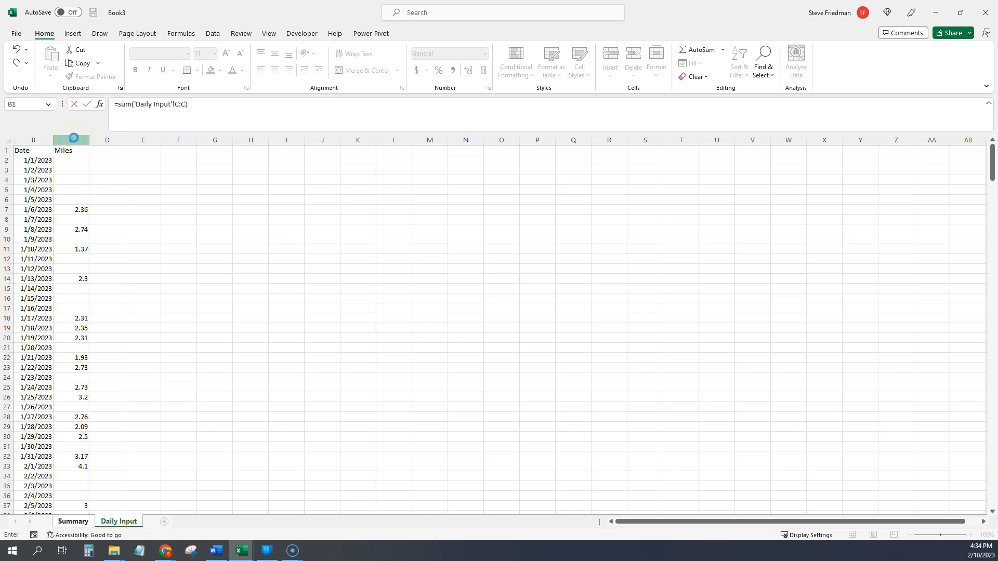
key(Return)
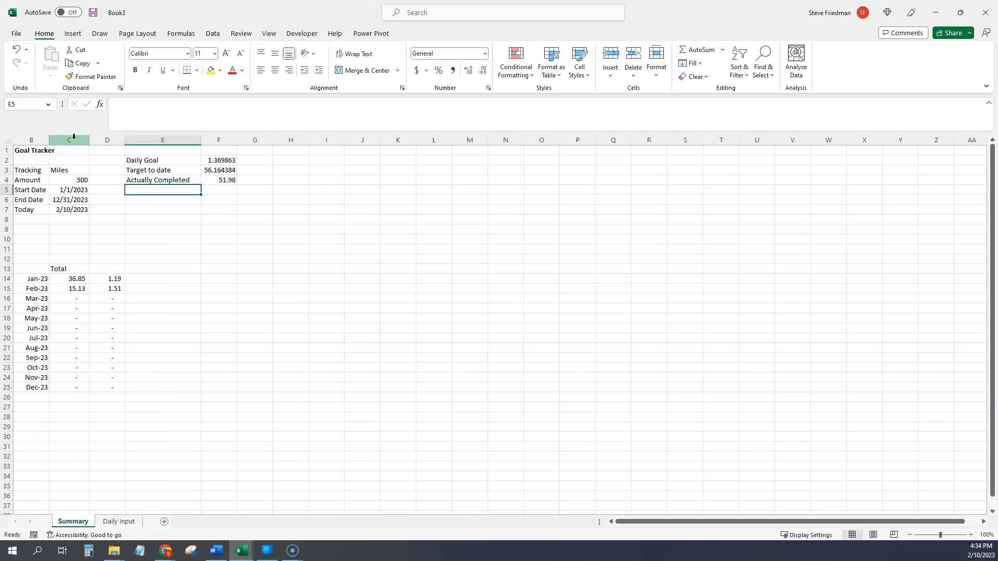
- Label E5 To go and calculate the remaining miles in F5 with =C4-F4
text(To go)
key(Tab)
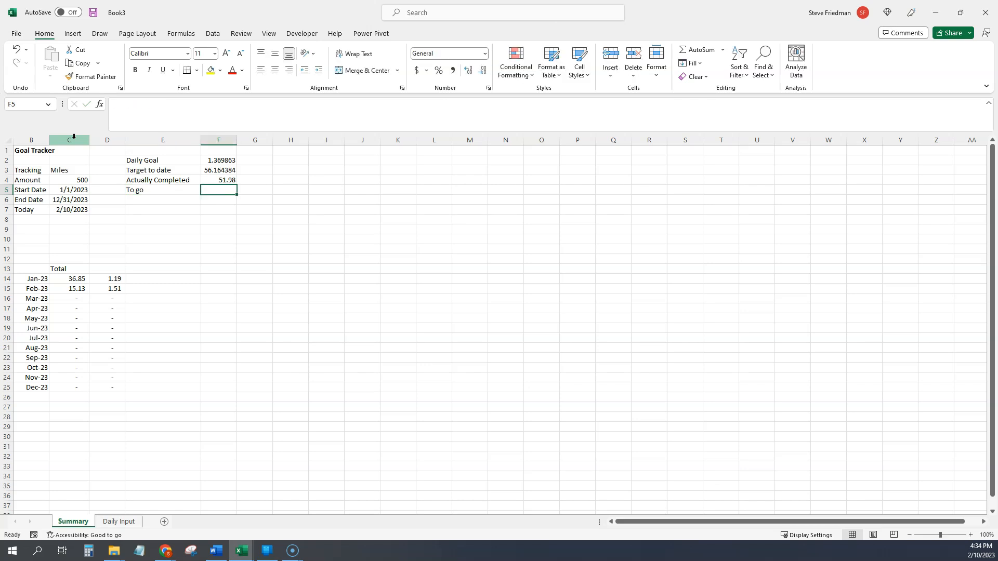
text(=)
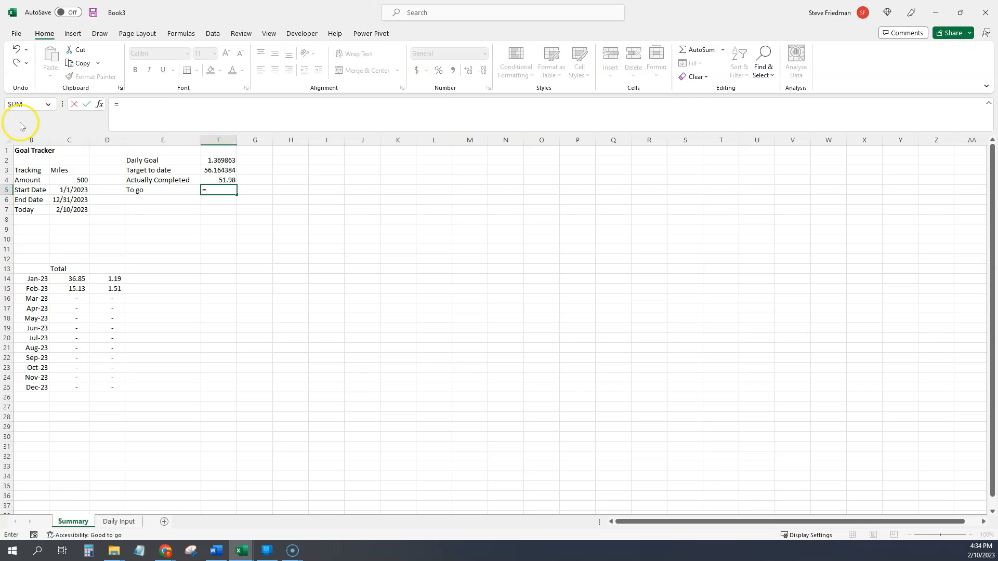
click(61, 180)
text(-)
click(225, 179)
key(Return)
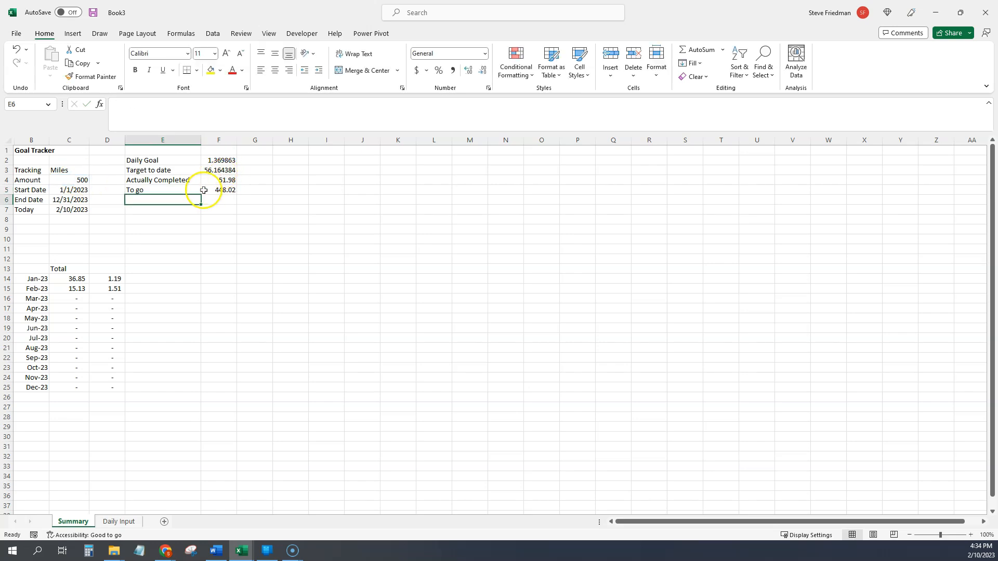
- Label E6 Actual daily average and calculate it in F6 with =F4/(C7-C5+1)
text(Actual d)
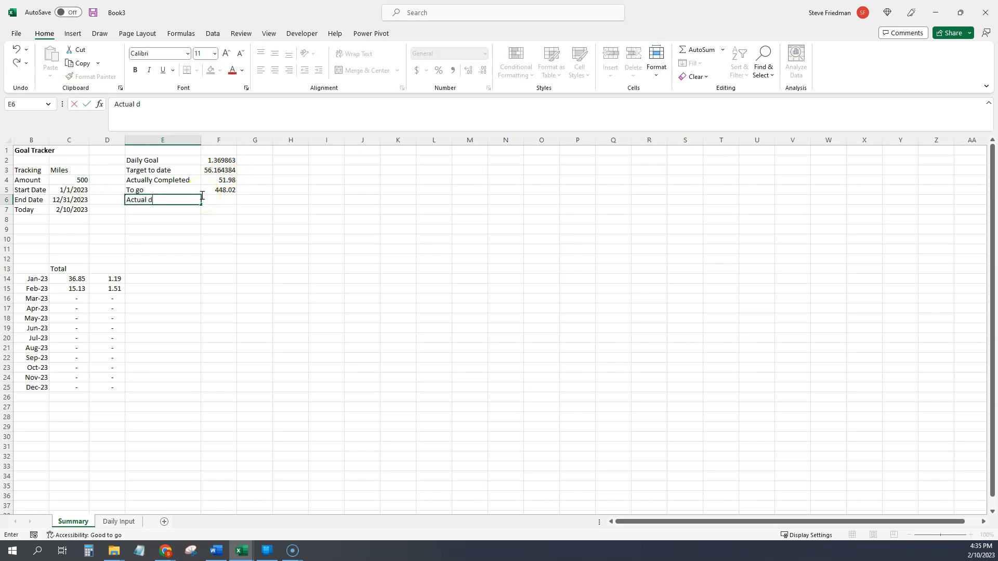
text(aily average)
key(Tab)
text(=)
key(Up)
key(Up)
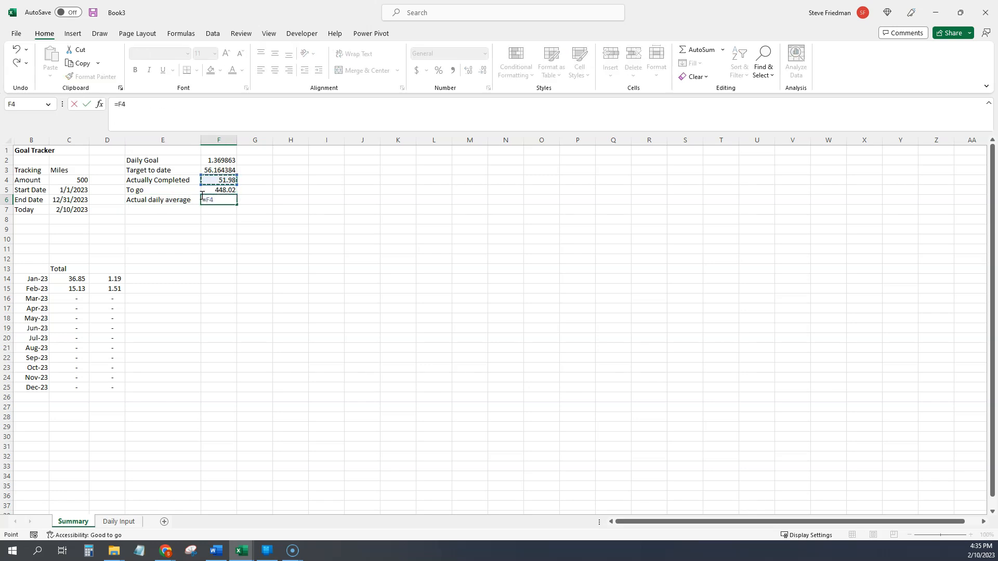
text(/()
click(64, 212)
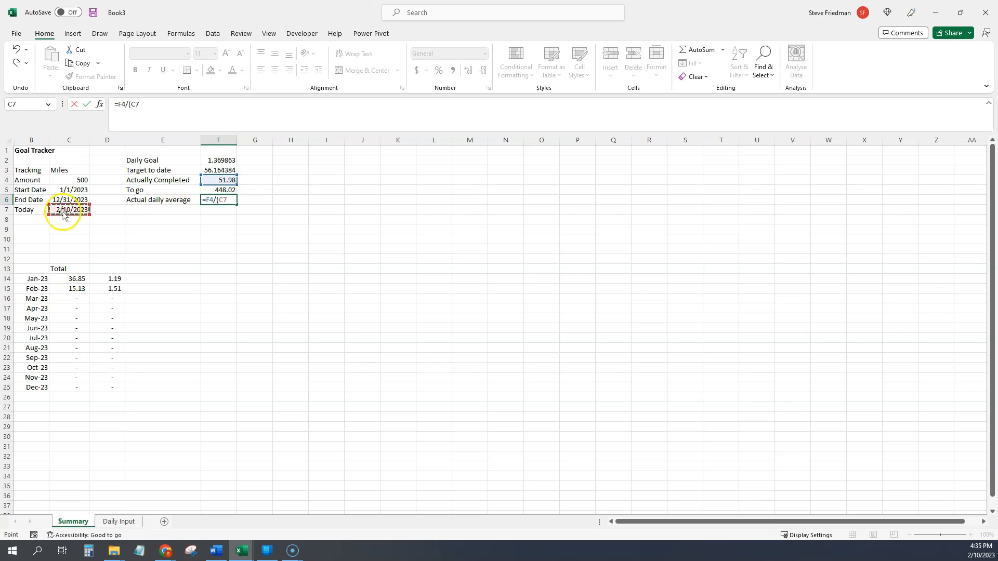
text(-)
click(68, 190)
text(+1)
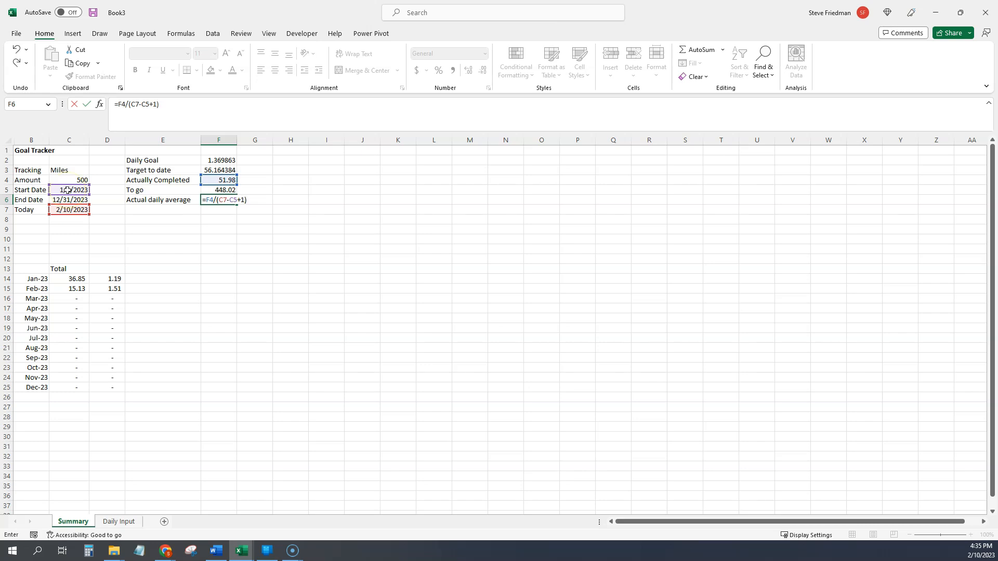
key(Return)
- Enter the label "Diff btwn actual and target:" in H2 and auto-fit column H
click(299, 161)
text(Diff btwn actual and target:)
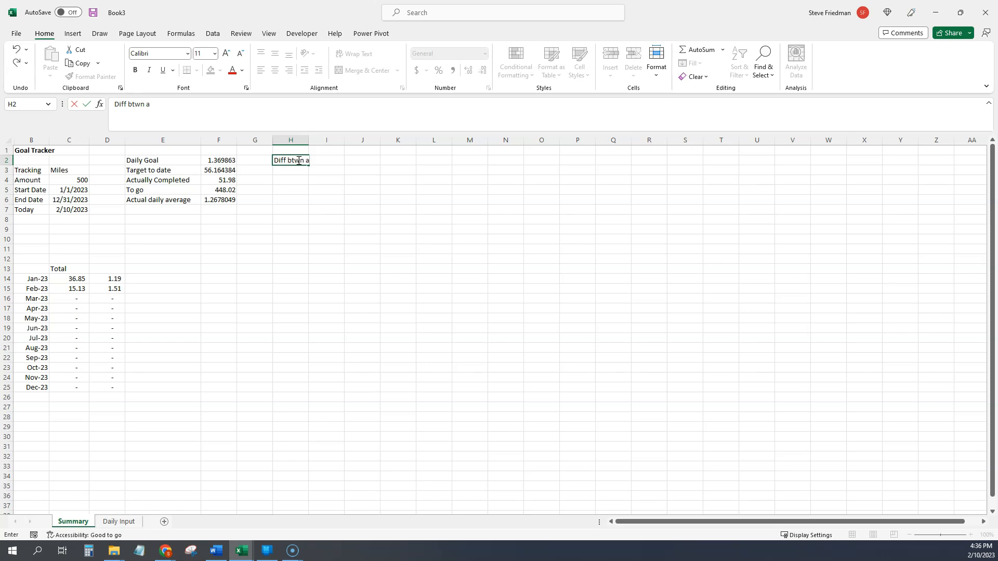
double_click(308, 140)
- Calculate the difference between actual and target in I2 with =F4-F3
click(380, 163)
text(=)
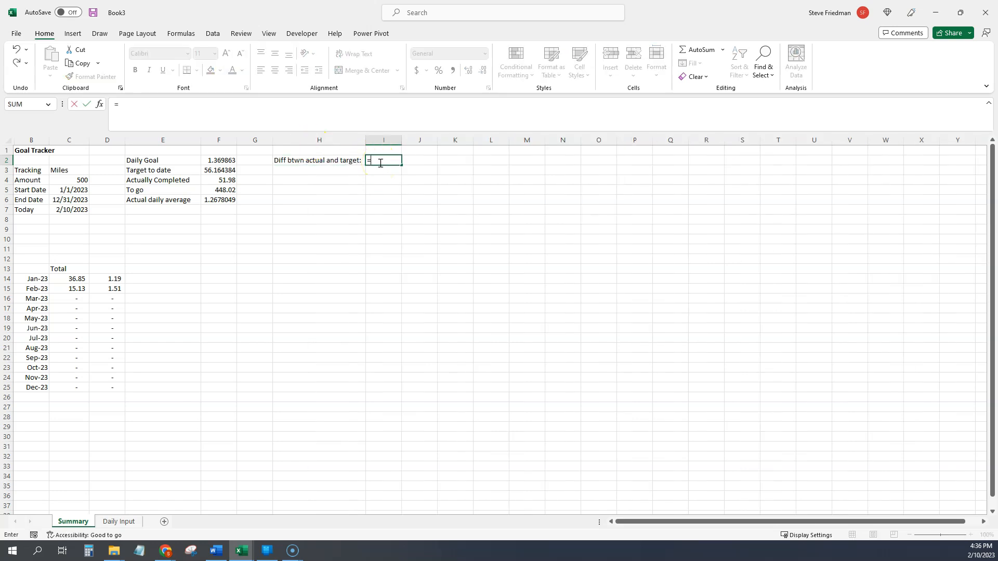
click(217, 181)
text(-)
click(231, 172)
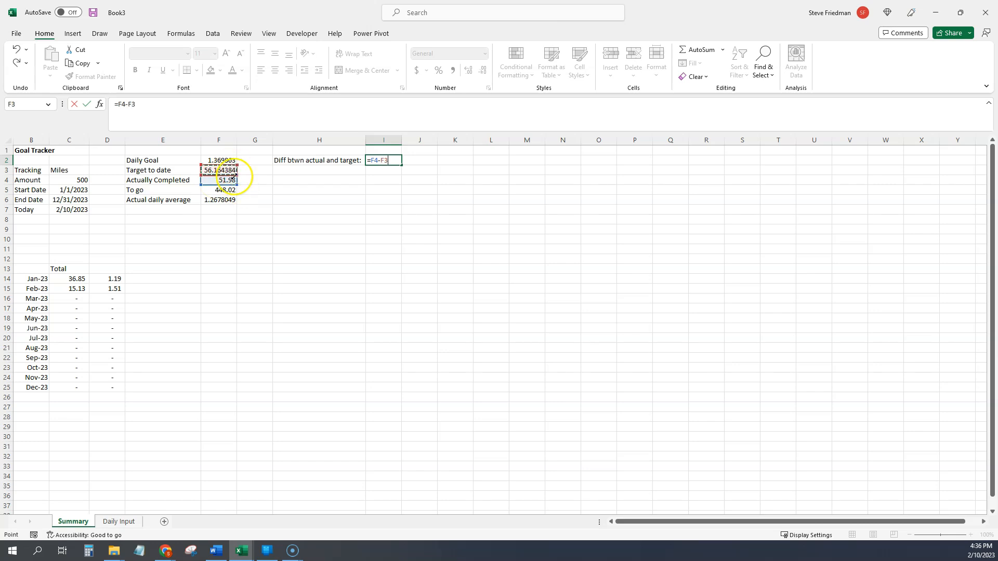
key(Return)
- Apply the comma number style to columns F and I
click(218, 140)
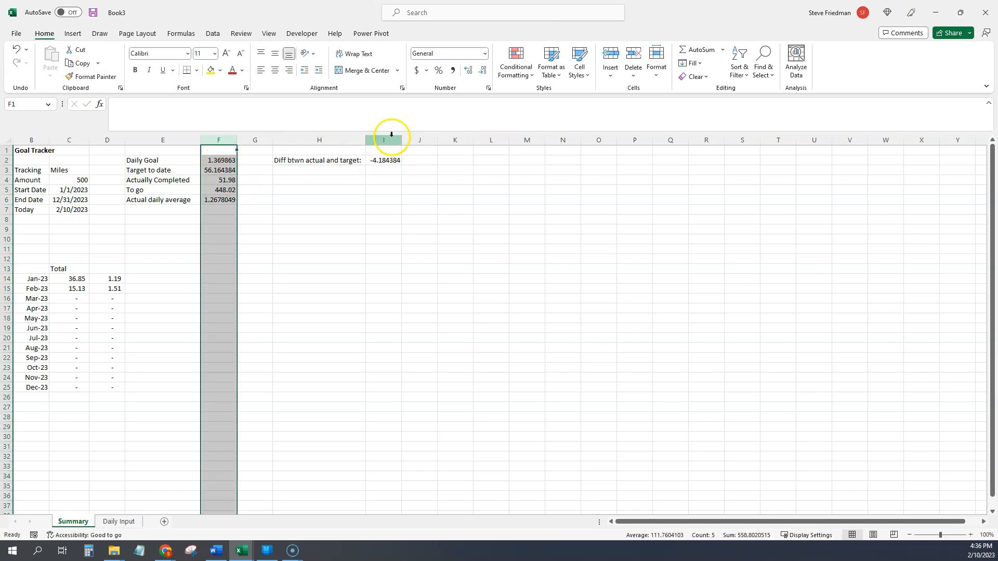
ctrl+click(391, 136)
click(453, 70)
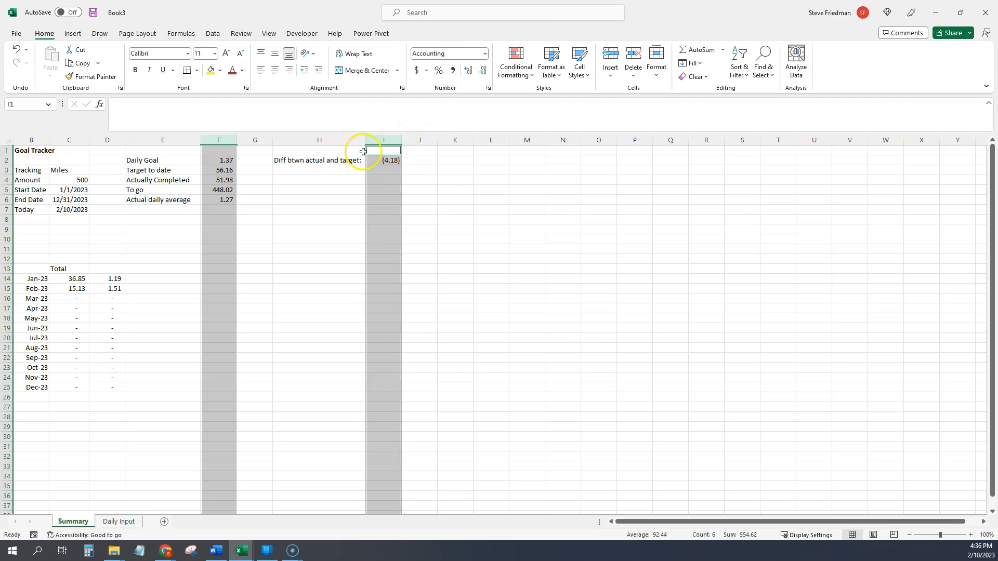
- Enter the label "Diff btwn daily averag and goal" in H3 and auto-fit column H to it
click(361, 170)
text(Diff btwn daily averag and goal)
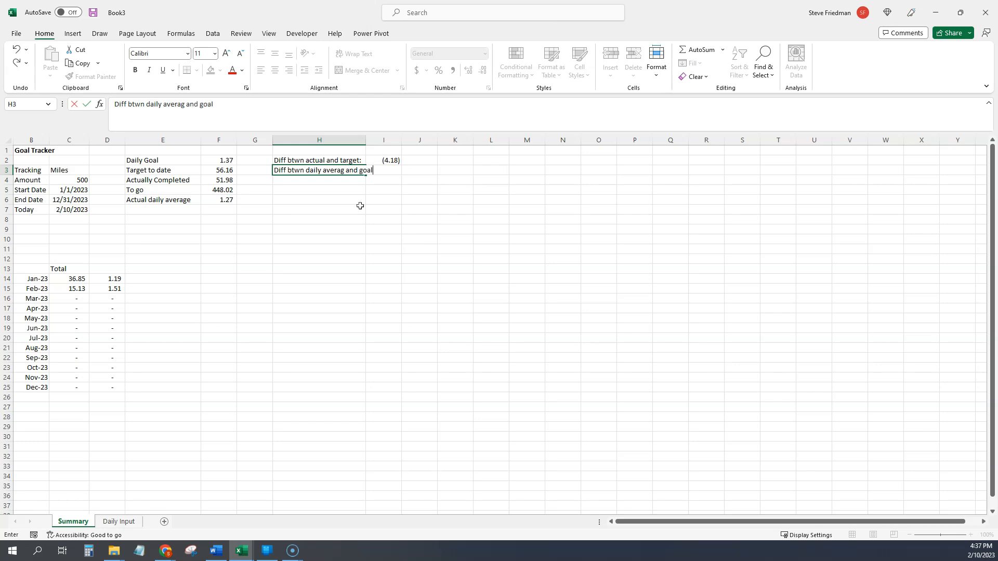
key(Tab)
double_click(366, 144)
- Calculate the difference between the actual daily average and the daily goal in I3 with =F6-F2
text(=)
click(229, 200)
click(228, 161)
key(Return)
- Enter the label "Projected Outcomed based on pace so far" in H4
text(Projec)
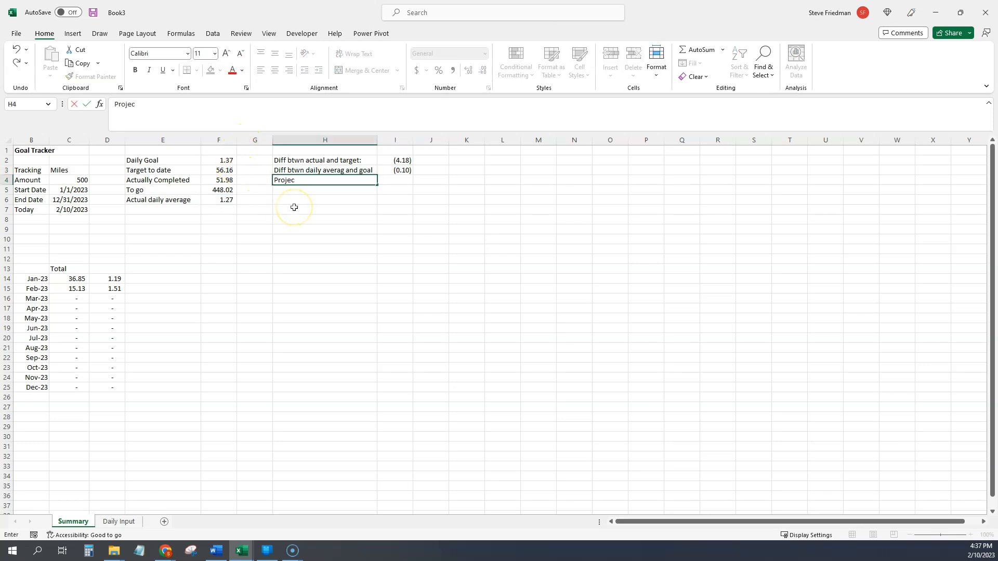
text(ted Outcomed p)
text(ased on pace so far)
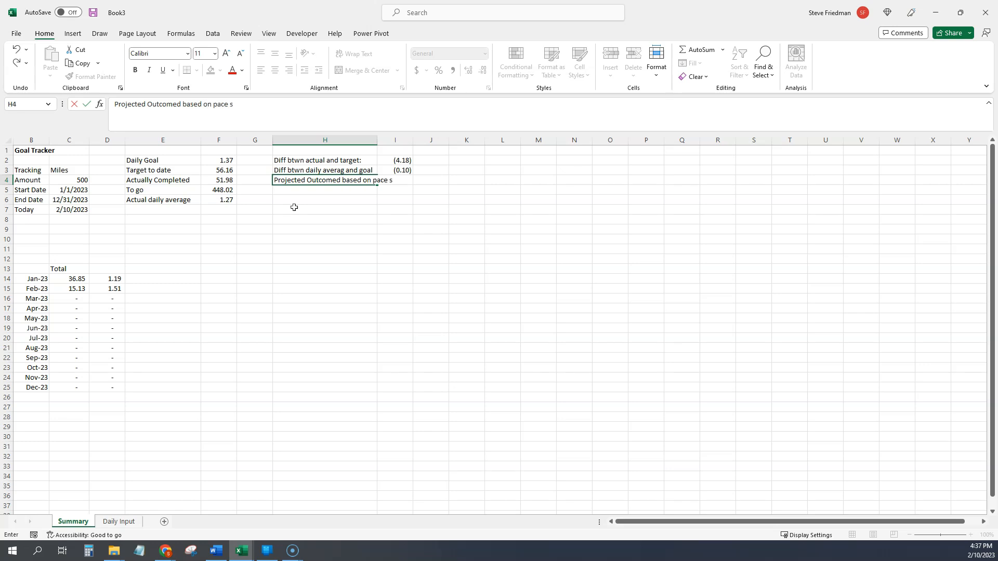
key(Tab)
- Calculate the projected outcome in I4 with the formula =F6*(C6-C5+1), fitting column H to its label
text(=)
click(209, 201)
text(*()
click(73, 200)
text(-)
click(74, 189)
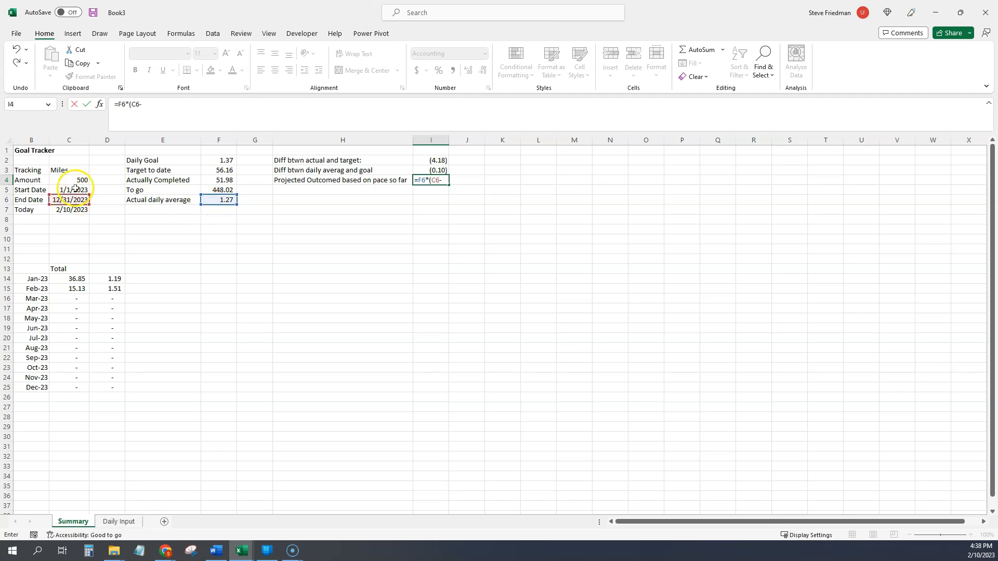
text(+1)
key(Return)
- Label H5 Projected diff from goal and calculate it in I5 with =I4-C4
key(Left)
text(Projected d)
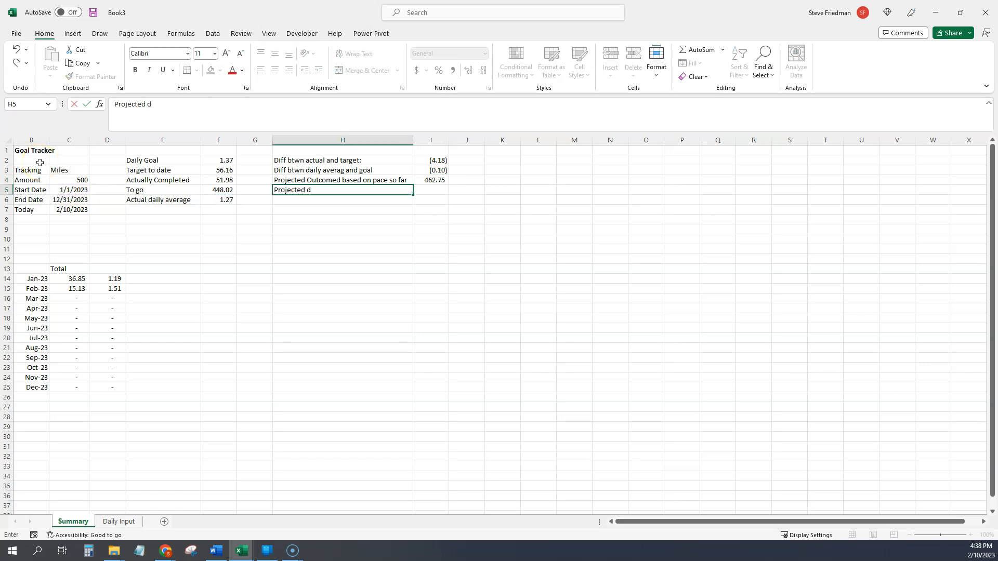
text(iff from goal)
key(Tab)
text(=)
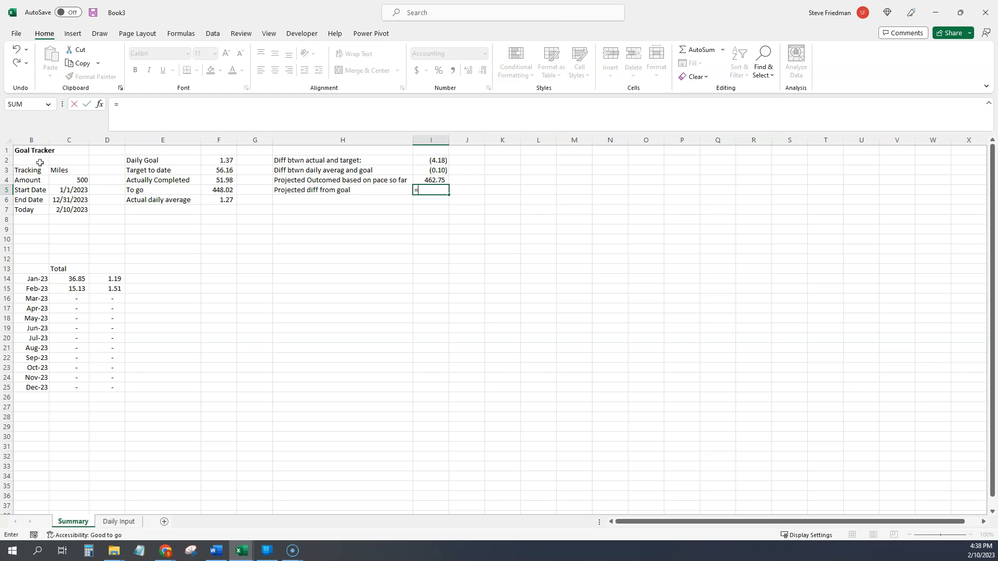
key(Up)
text(-)
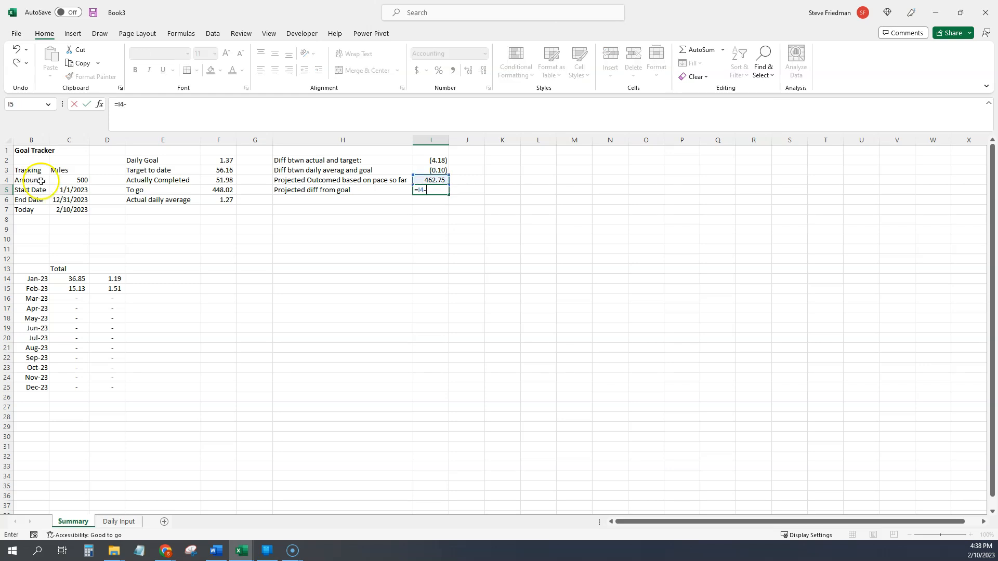
click(66, 181)
key(Return)
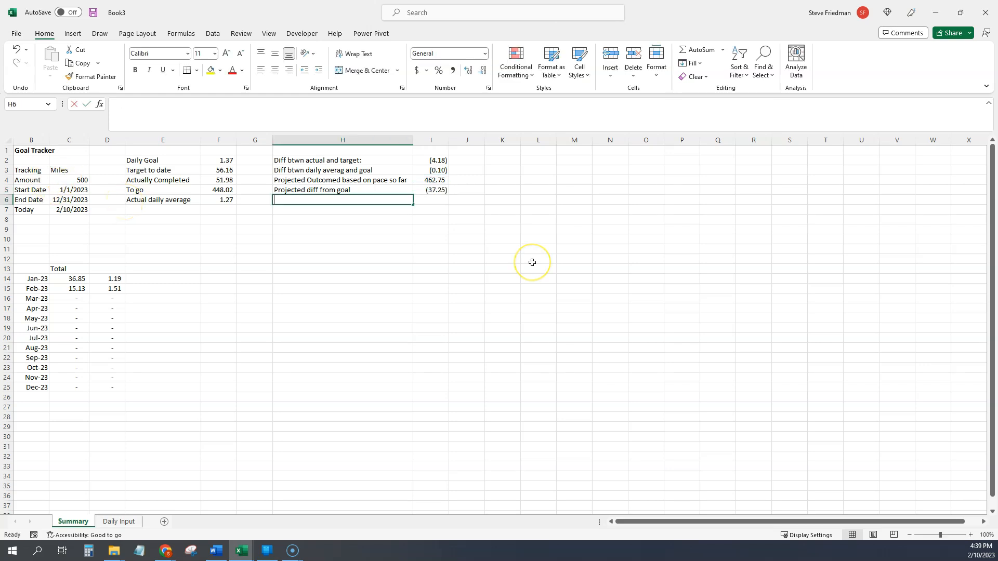
- Label H6 "Updated daily goal" and calculate it in I6 with the formula =F5/(C6-C7)
text(Updated daily go)
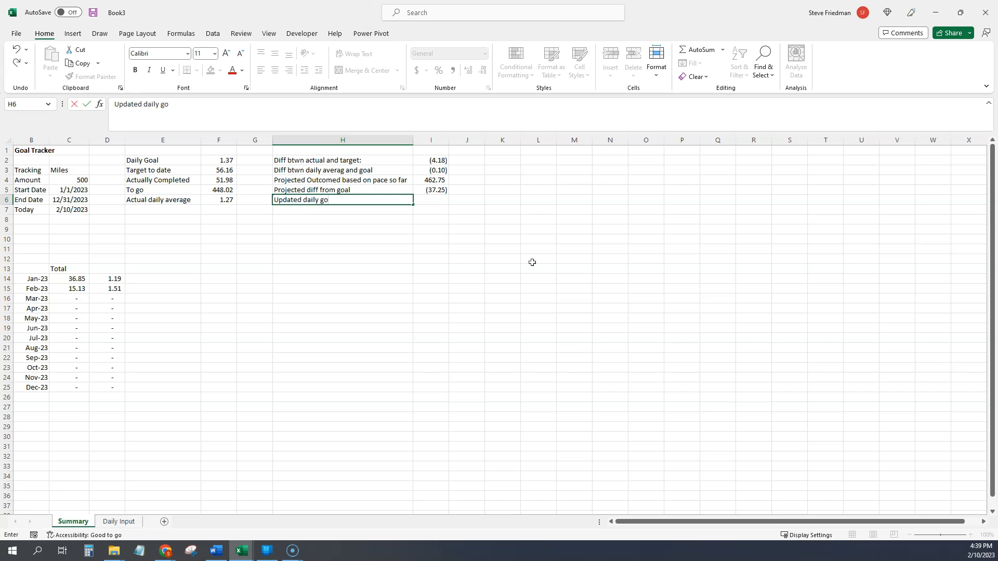
text(al)
key(Tab)
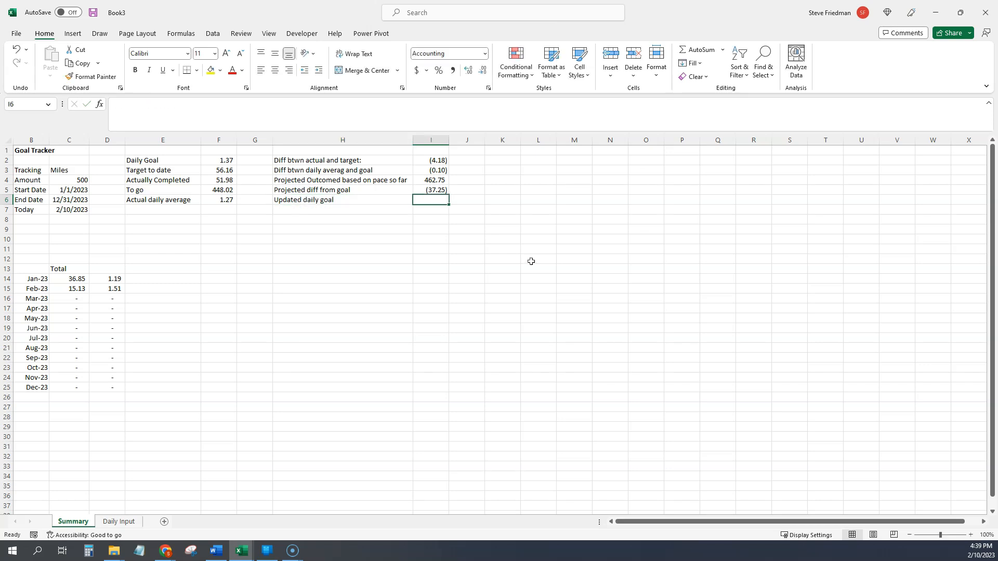
text(=)
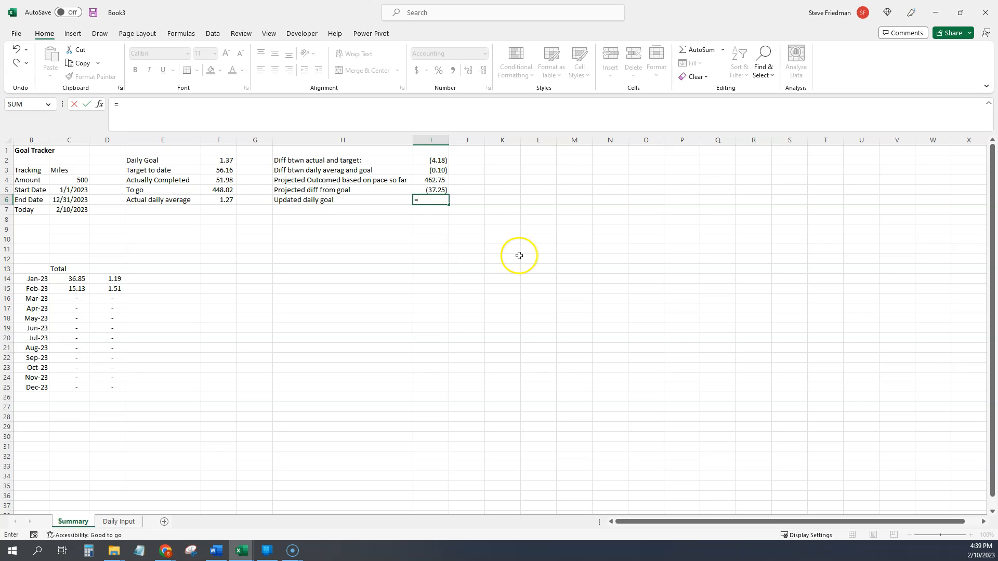
click(216, 188)
text(/()
click(65, 199)
text(-)
click(70, 211)
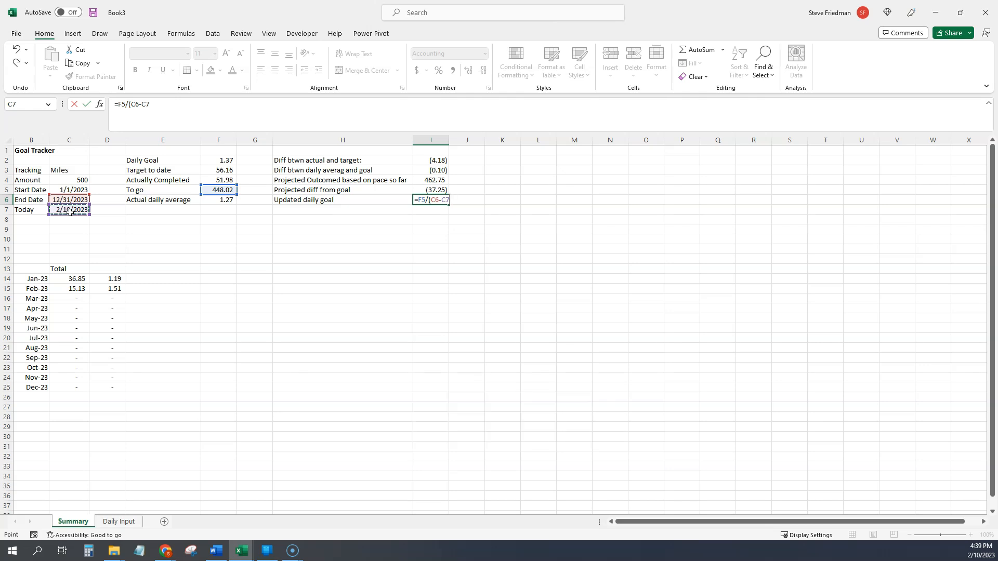
key(Return)
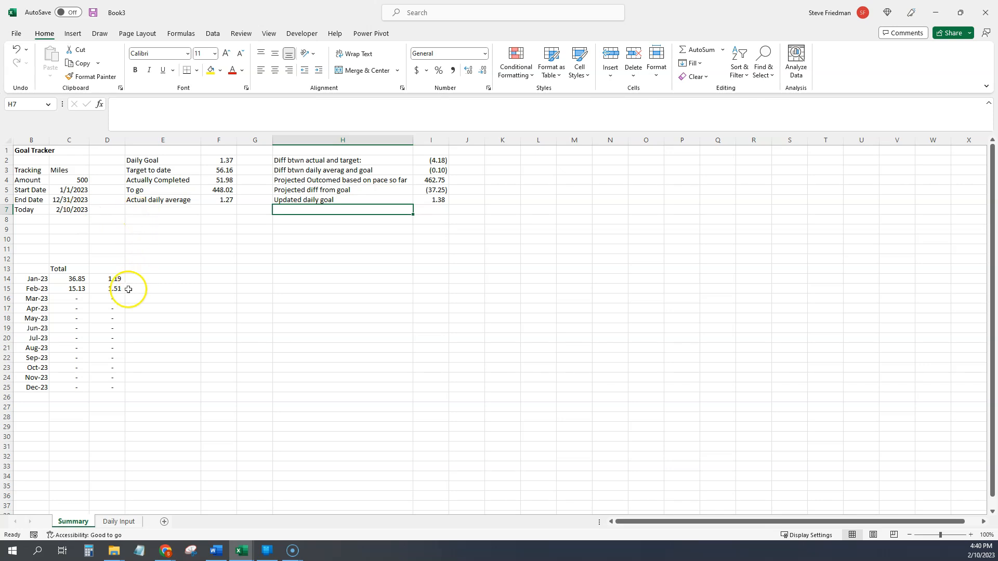
- Insert a clustered column chart of the monthly totals in B13:C25 and place it, slightly reduced, beside the monthly table
drag(34, 269, 70, 388)
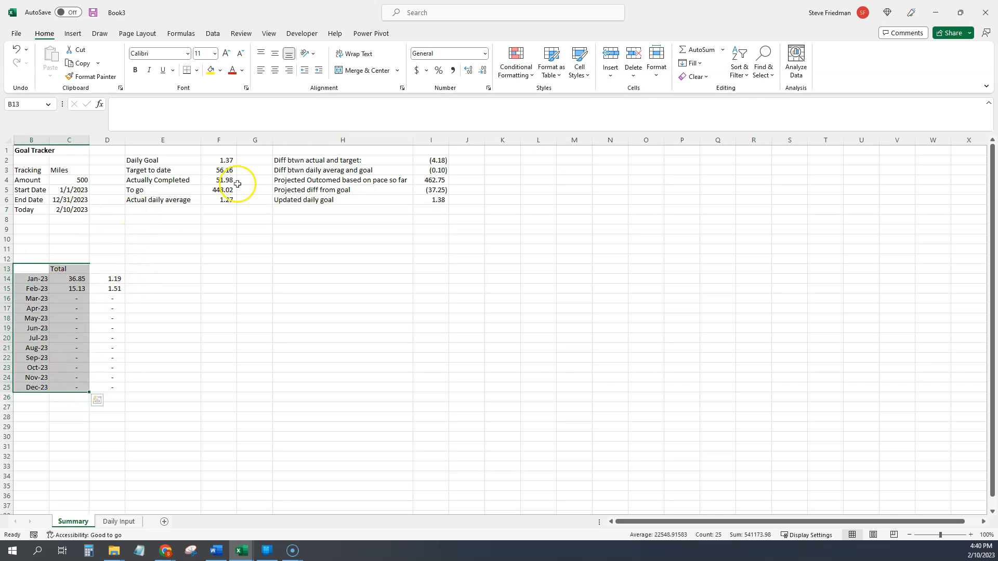
click(73, 33)
click(418, 60)
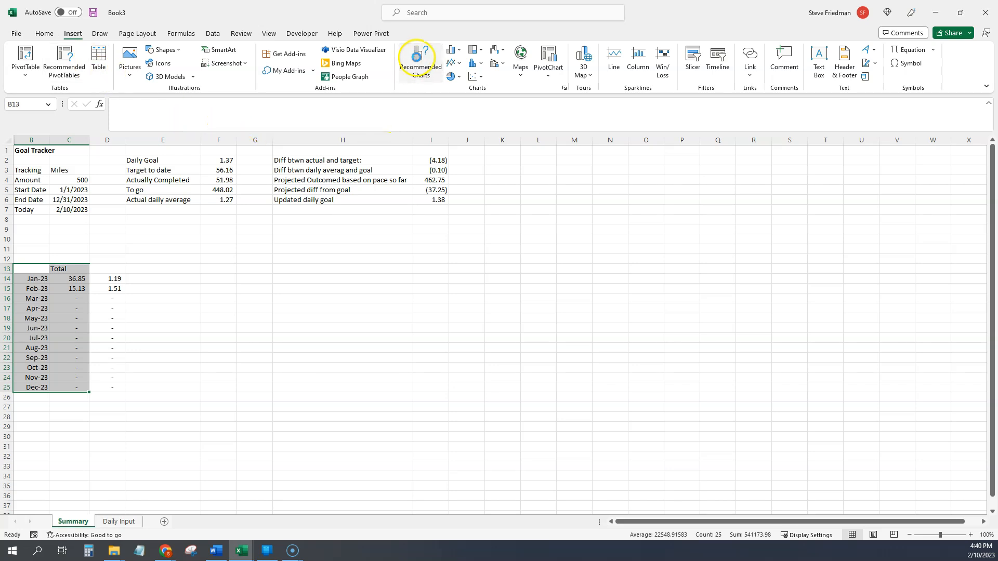
click(391, 246)
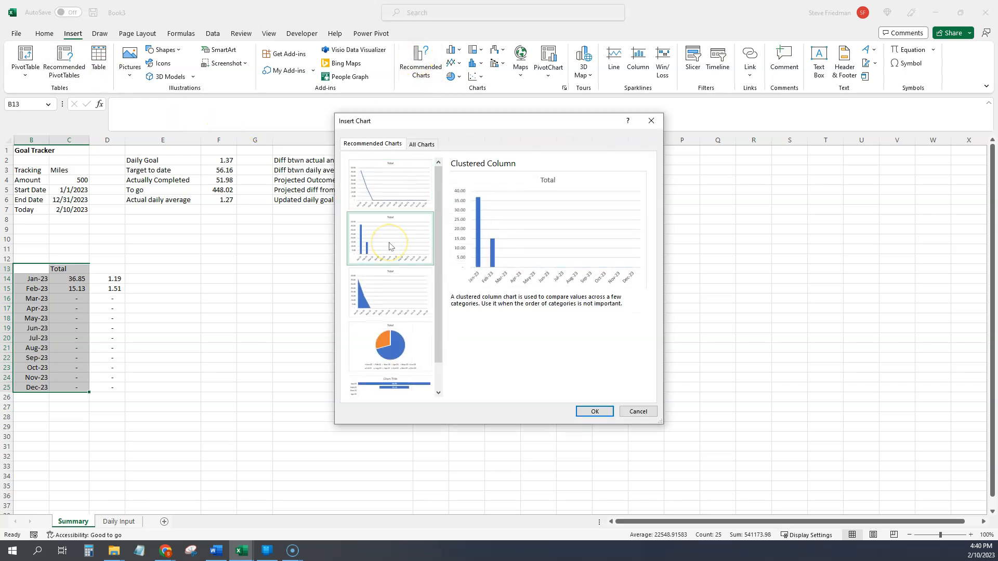
click(594, 411)
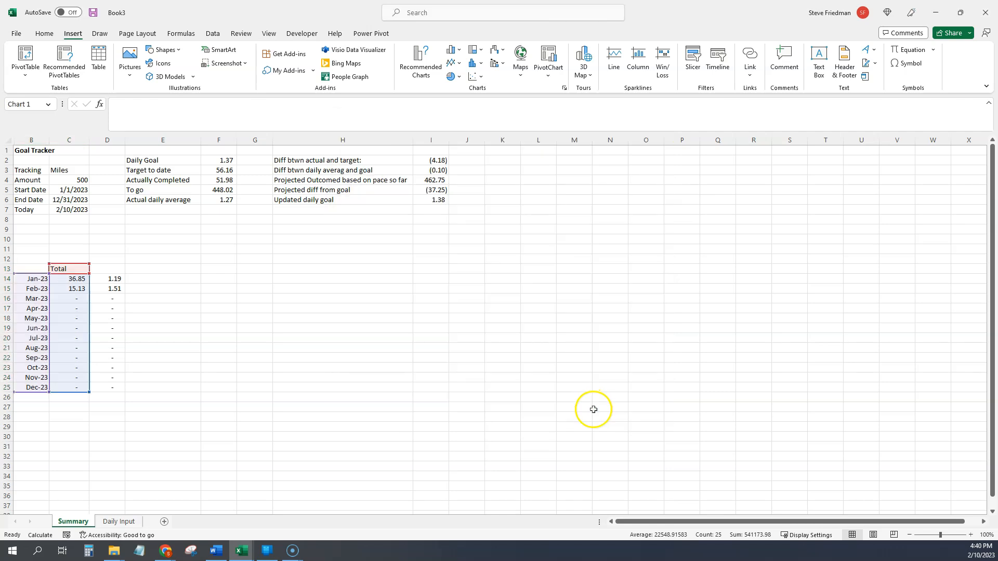
drag(557, 267, 318, 245)
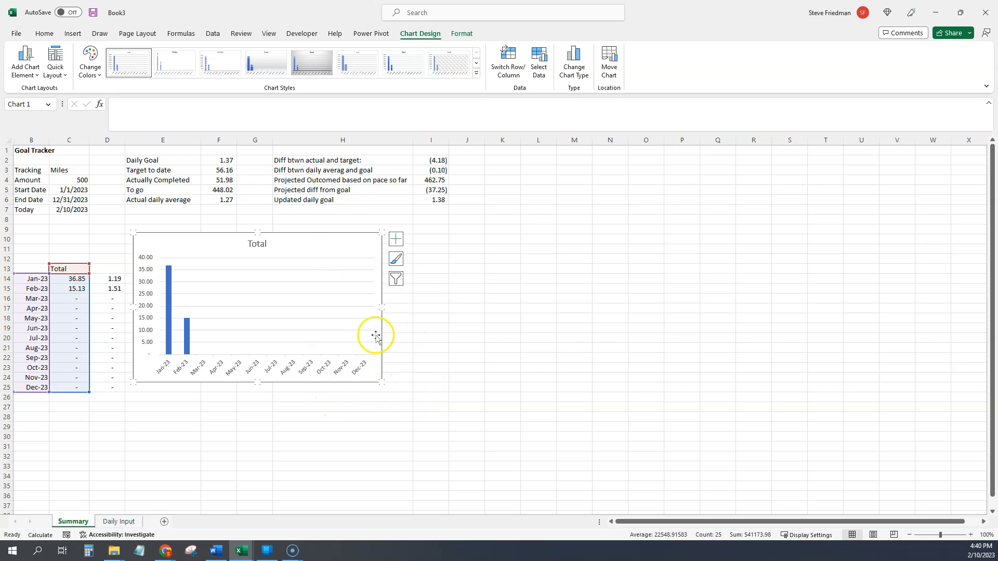
drag(382, 383, 358, 346)
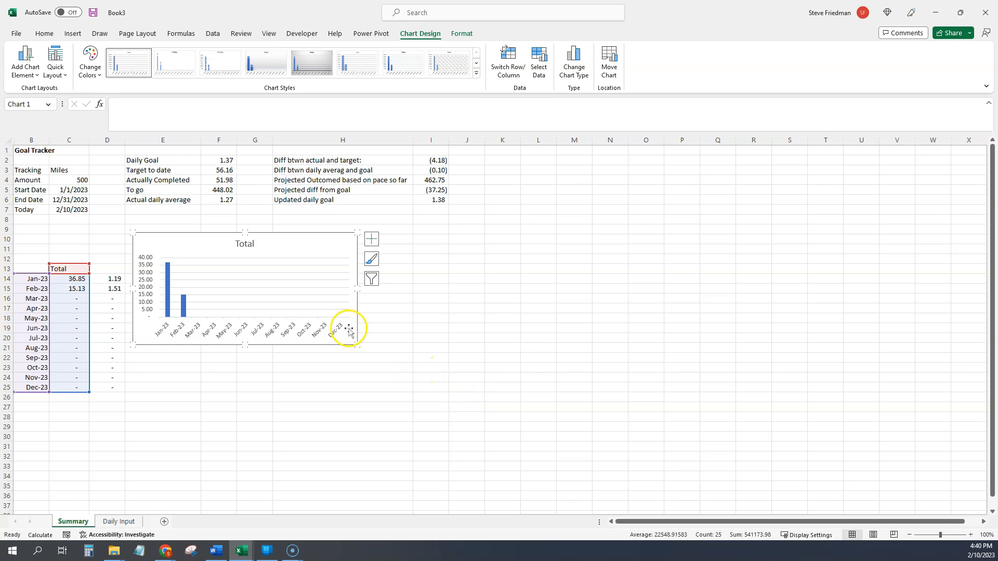
- Enter the heading "Daily Average" in D13 and fit column D to its contents
click(109, 269)
text(Daily Average)
key(Return)
double_click(125, 139)
- Insert a clustered column chart from B13:B25 and D13:D25, and place it below the Total chart at about the same size
drag(31, 267, 26, 392)
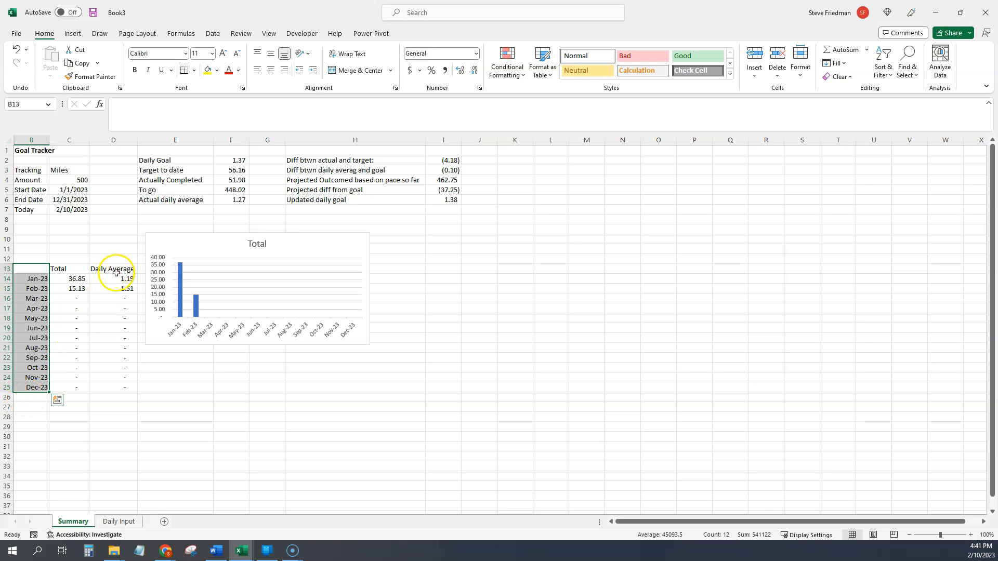
drag(111, 272, 106, 389)
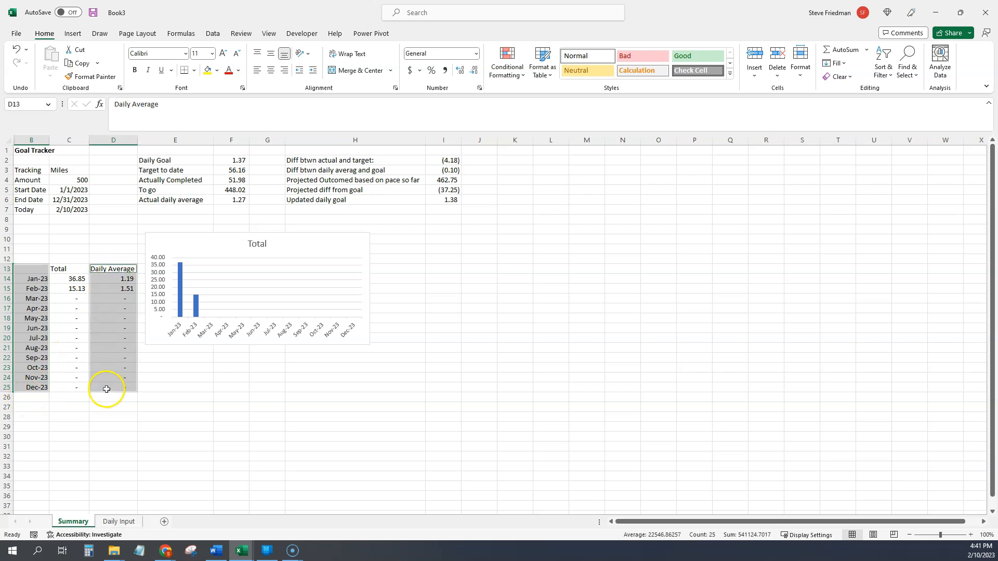
click(78, 34)
click(420, 58)
click(402, 234)
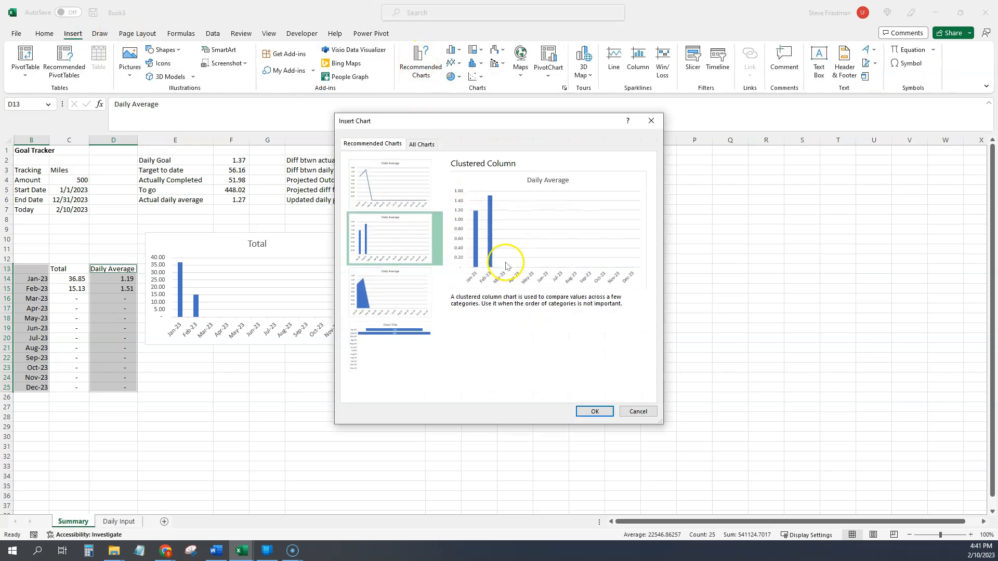
click(594, 411)
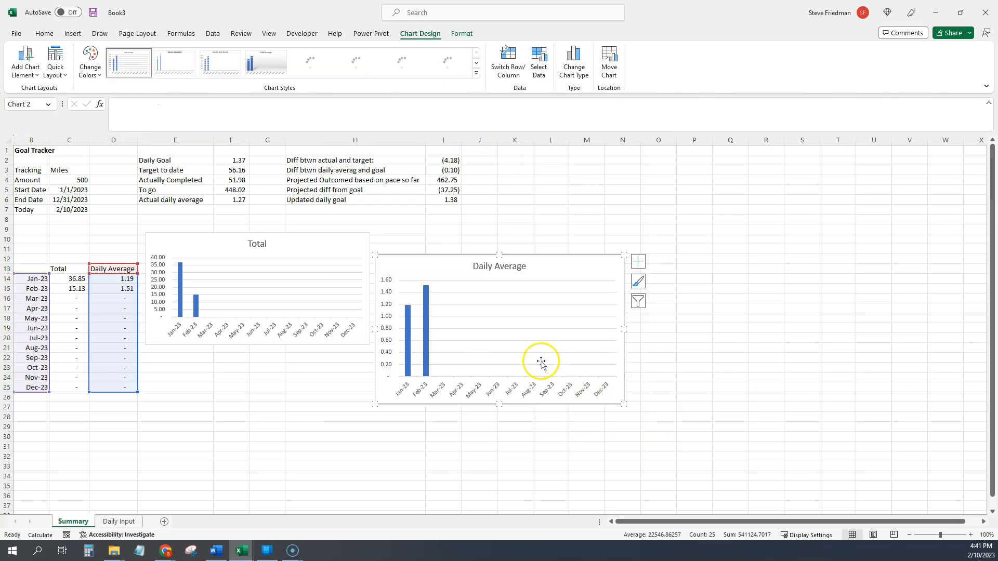
drag(539, 267, 314, 369)
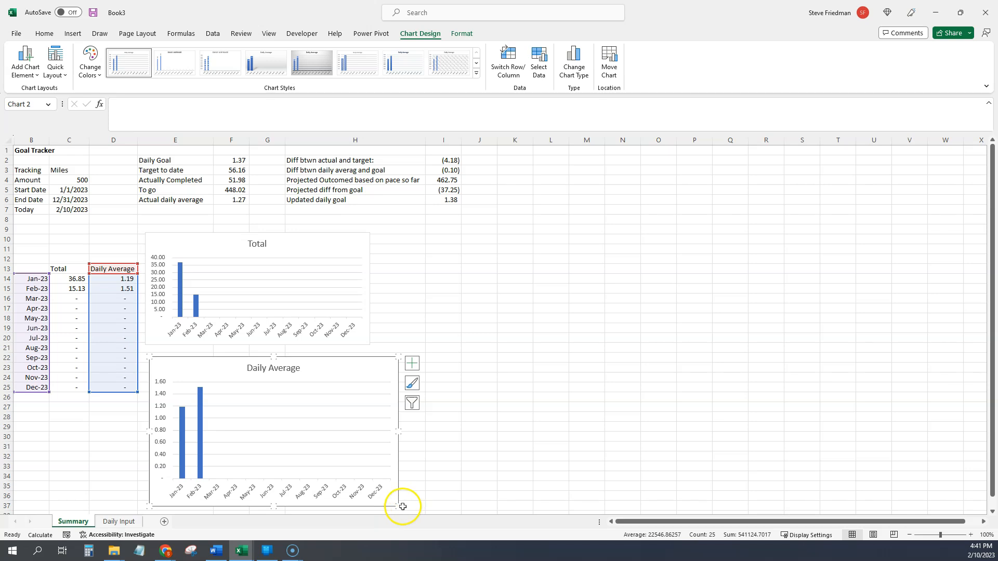
drag(397, 504, 365, 463)
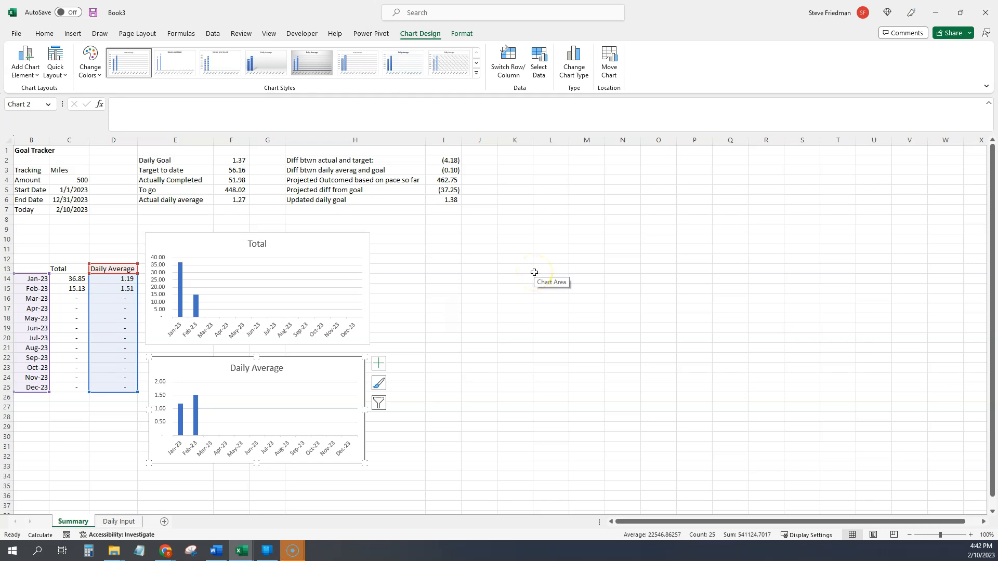
- Switch to the browser to view the Excel for Accounting course page and the Rockstar Excel homepage, and return to the Book3 workbook
key(alt+Tab)
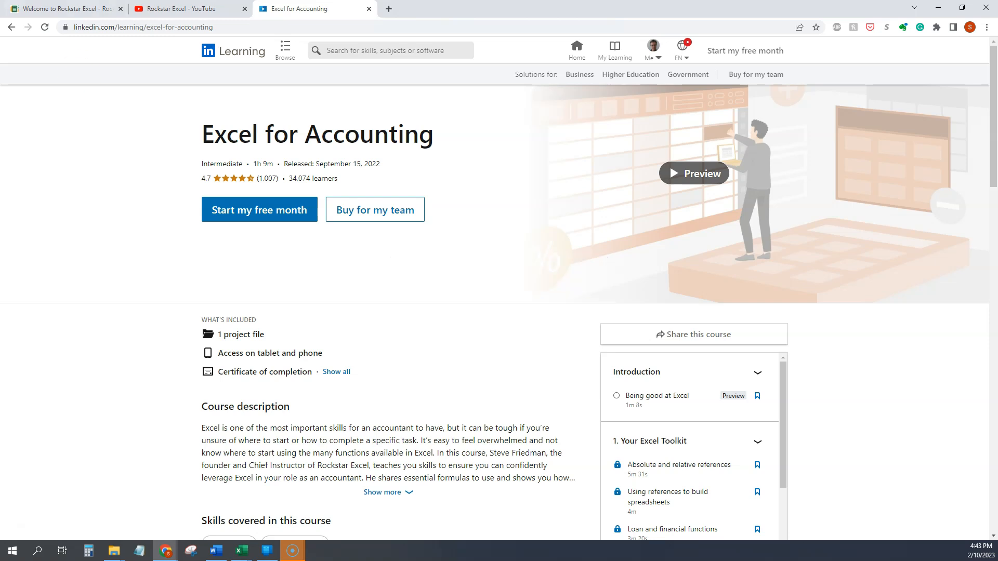
key(ctrl+1)
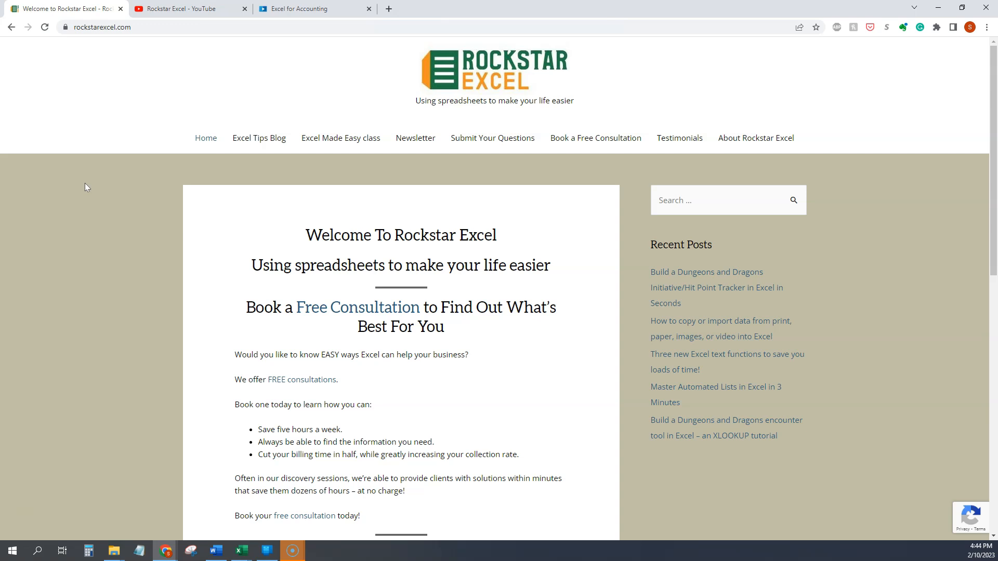
mouse_move(248, 555)
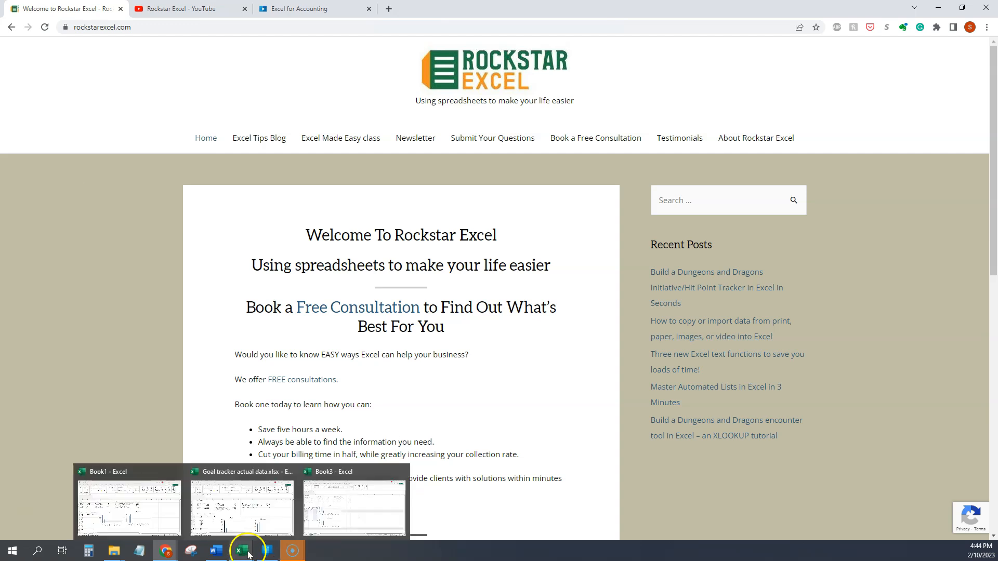
click(330, 500)
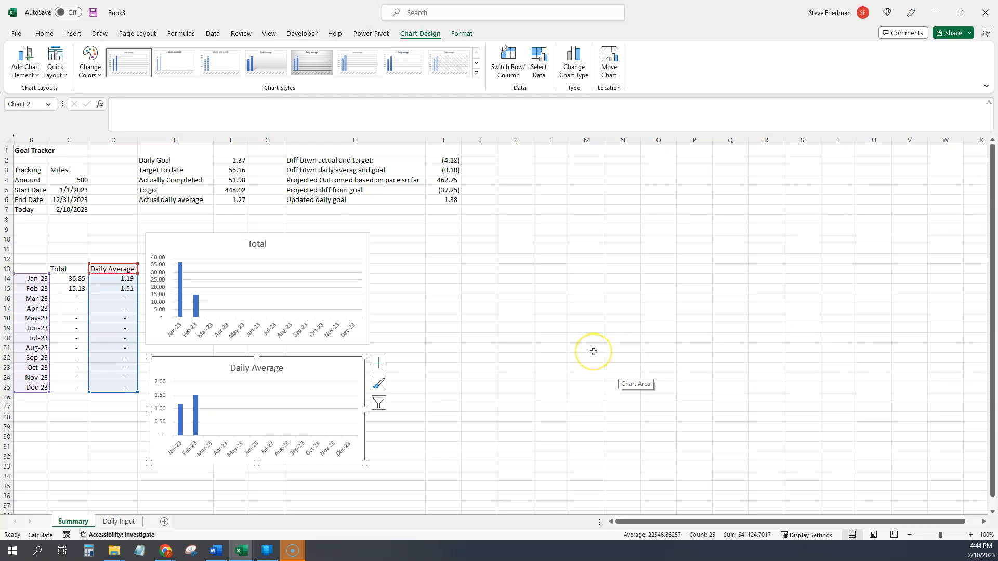